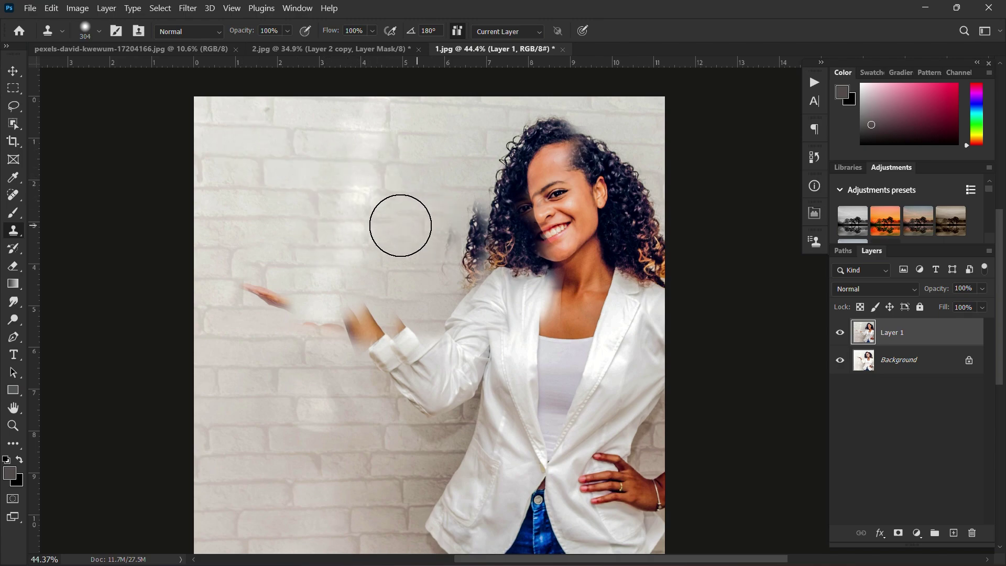
Step: Undo the previous clone edits on Layer 1 until the woman's original photo is restored
{"action": "key", "text": "v"}
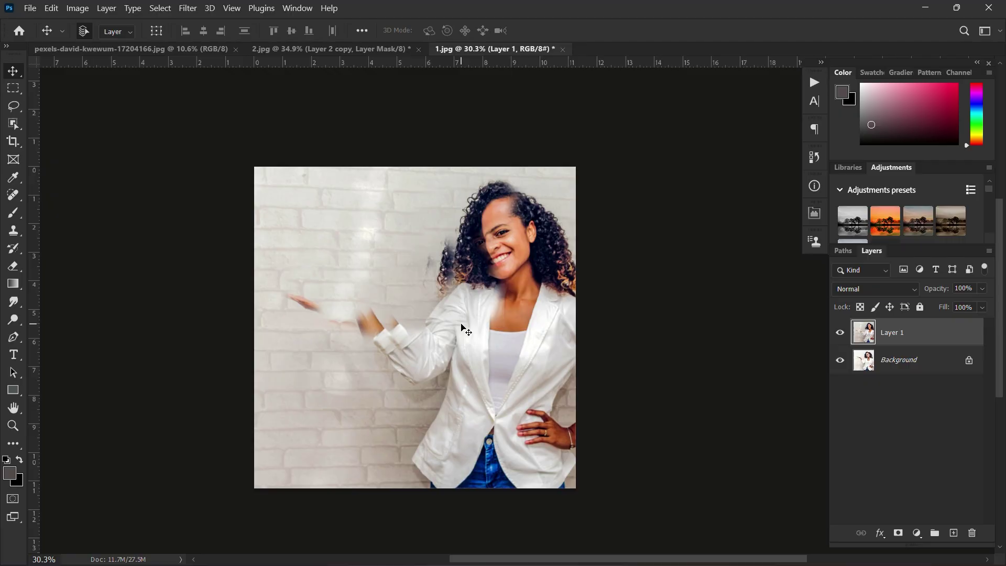
{"action": "scroll", "coordinate": [456, 299], "scroll_direction": "up", "scroll_amount": 2}
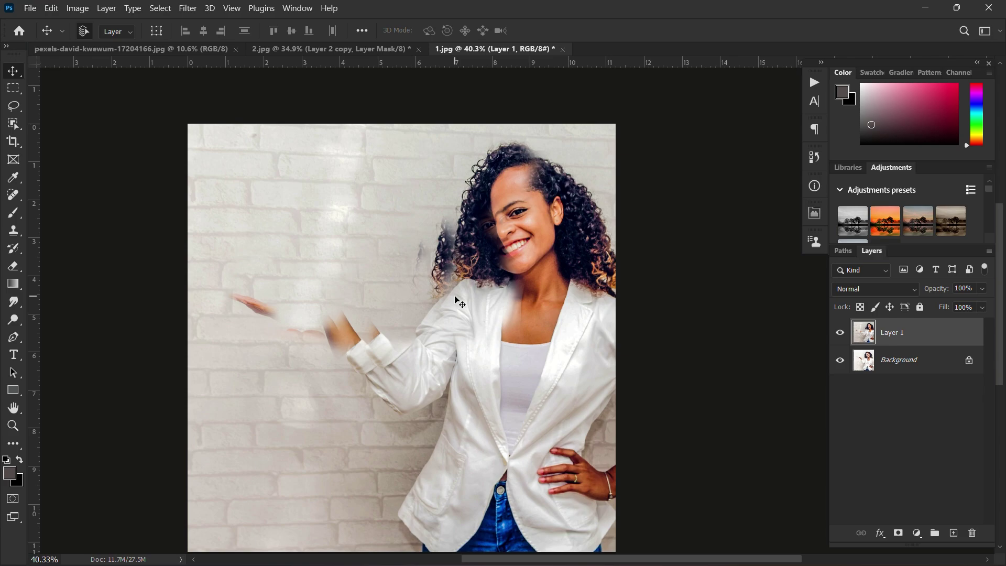
{"action": "key", "text": "ctrl+z"}
{"action": "key", "text": "ctrl+z"}
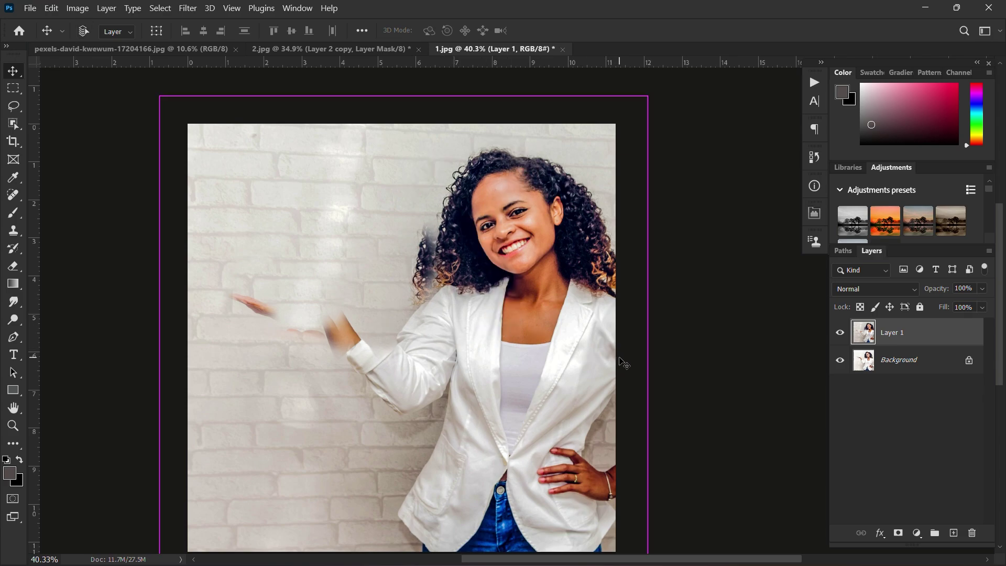
{"action": "key", "text": "ctrl+z"}
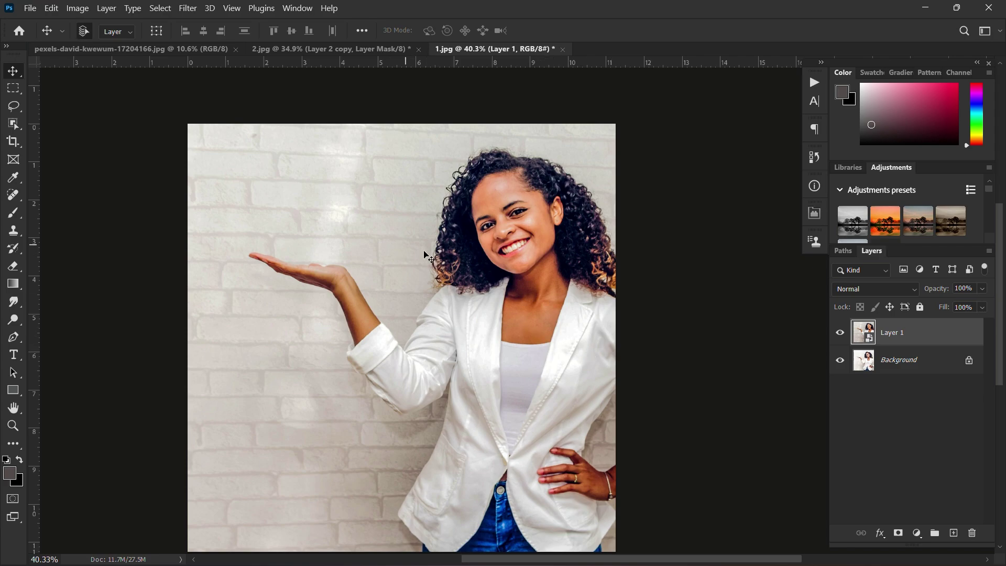
{"action": "scroll", "coordinate": [455, 254], "scroll_direction": "down", "scroll_amount": 1}
{"action": "scroll", "coordinate": [471, 231], "scroll_direction": "up", "scroll_amount": 1}
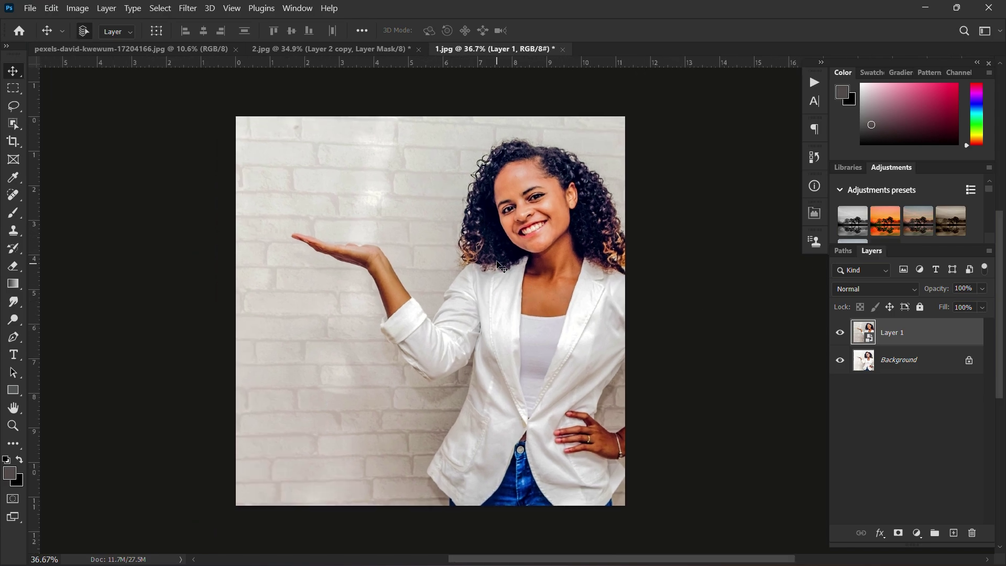
{"action": "scroll", "coordinate": [494, 260], "scroll_direction": "up", "scroll_amount": 1}
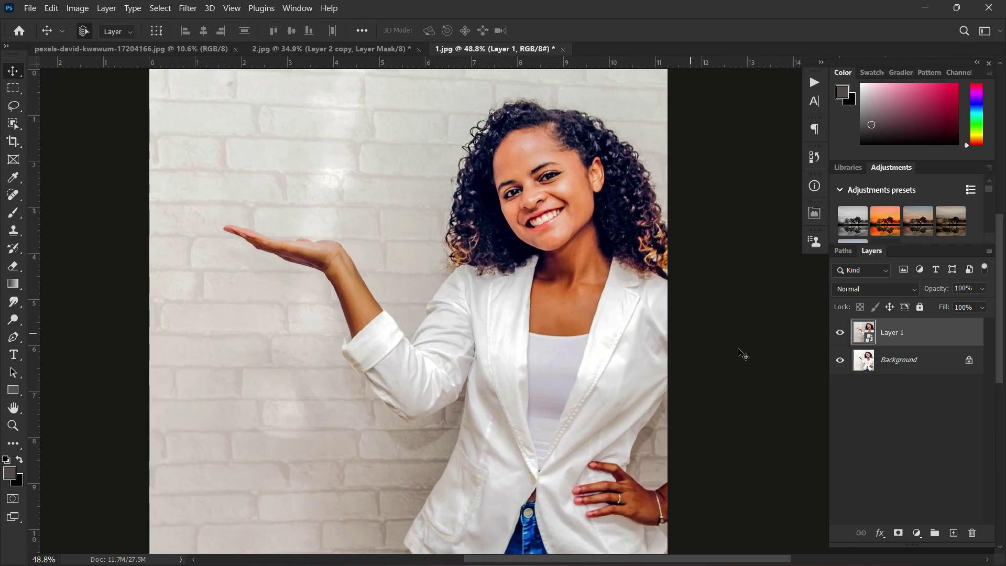
Step: Rasterize Layer 1
{"action": "left_click", "coordinate": [191, 11]}
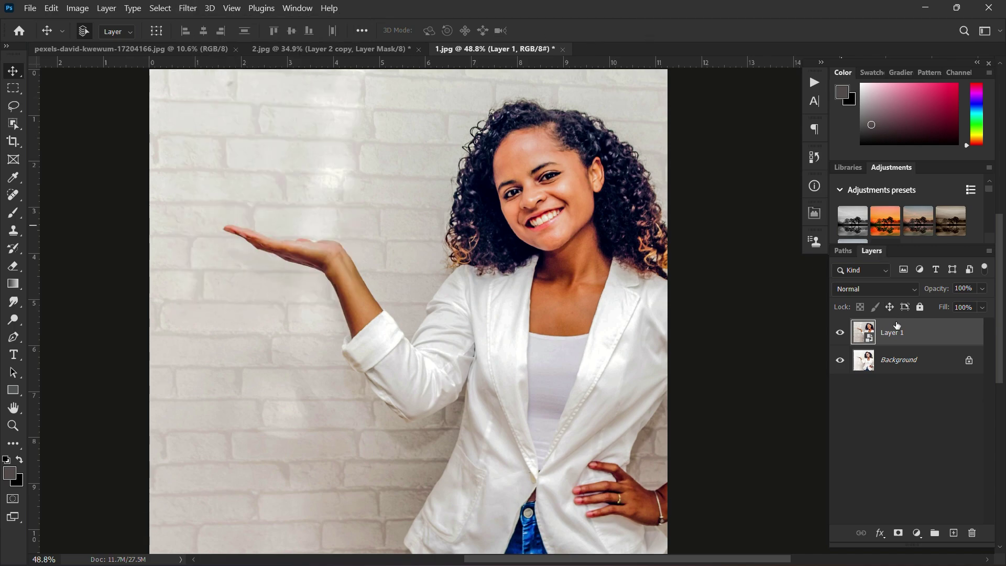
{"action": "right_click", "coordinate": [898, 325]}
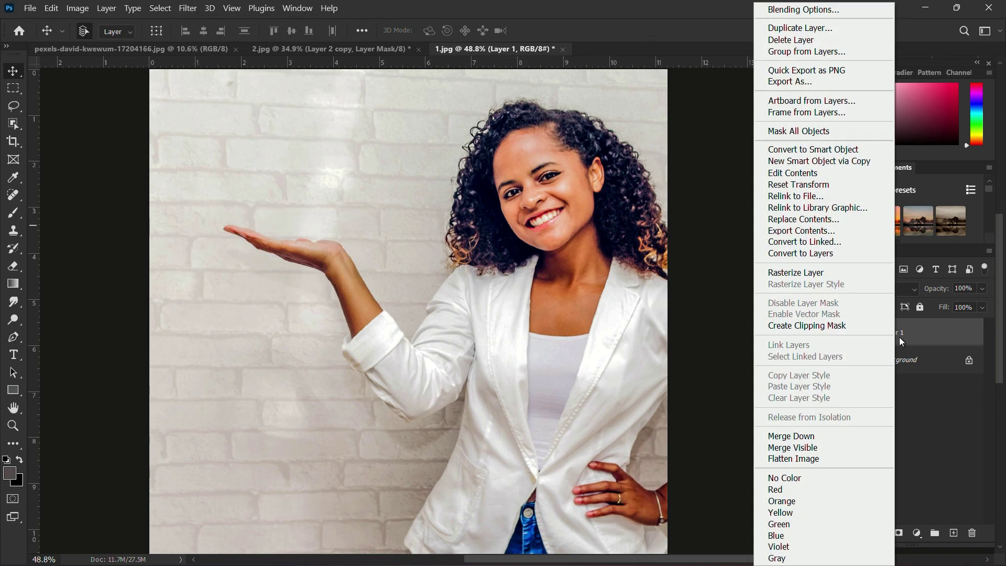
{"action": "left_click", "coordinate": [833, 272]}
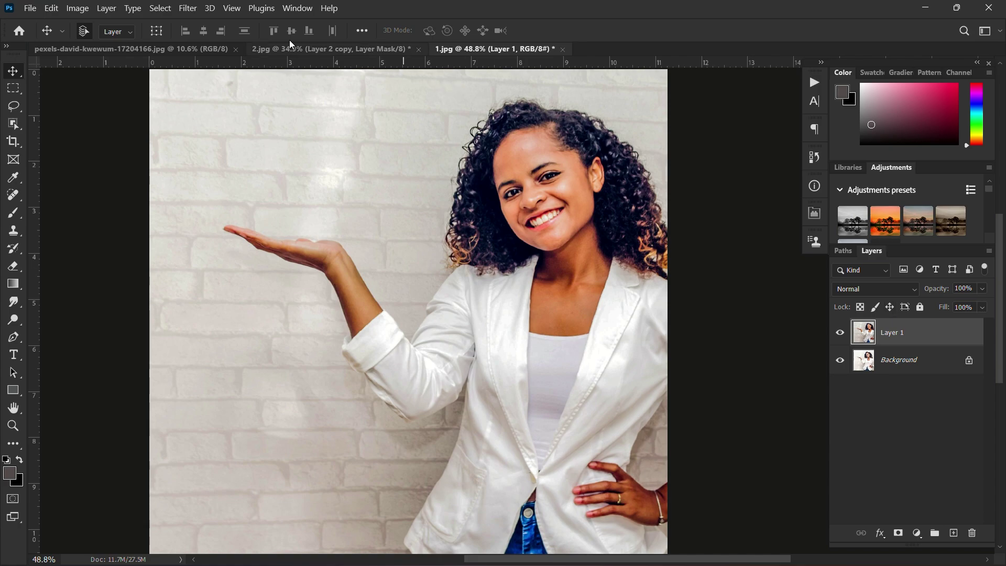
Step: In the Vanishing Point filter, draw a perspective plane over the whole image and pull its upper-left corner slightly past the image edge
{"action": "left_click", "coordinate": [187, 7]}
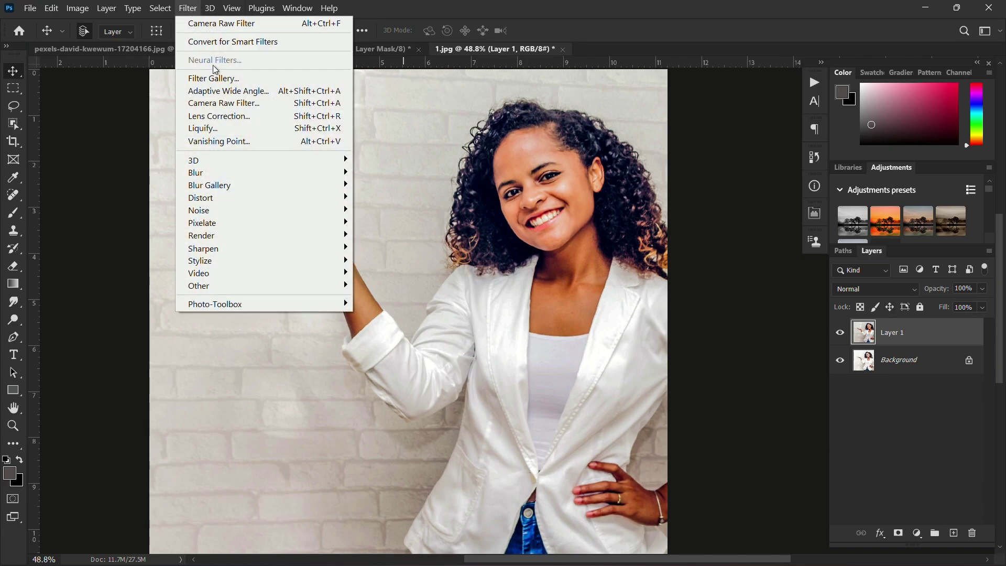
{"action": "left_click", "coordinate": [234, 142]}
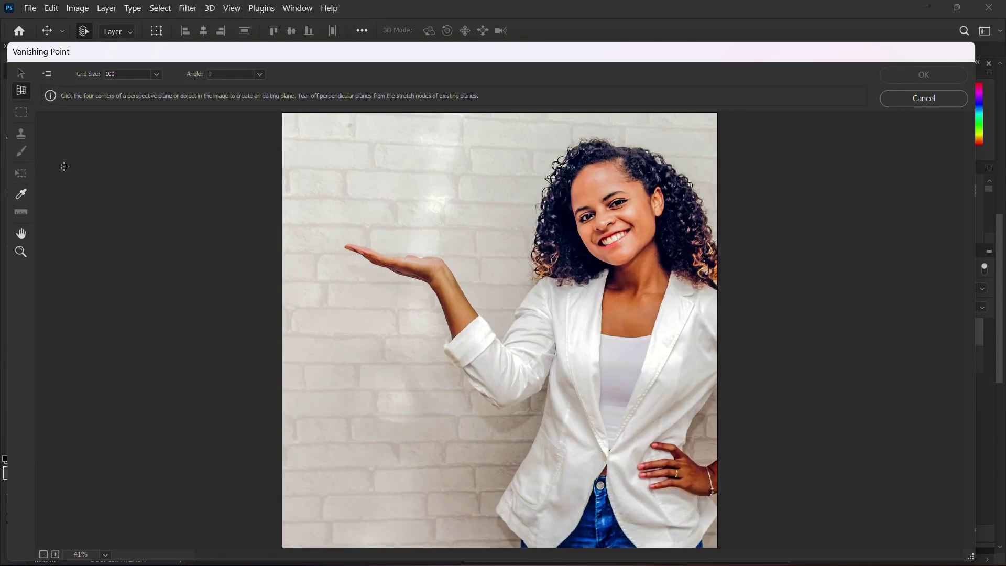
{"action": "left_click", "coordinate": [283, 114]}
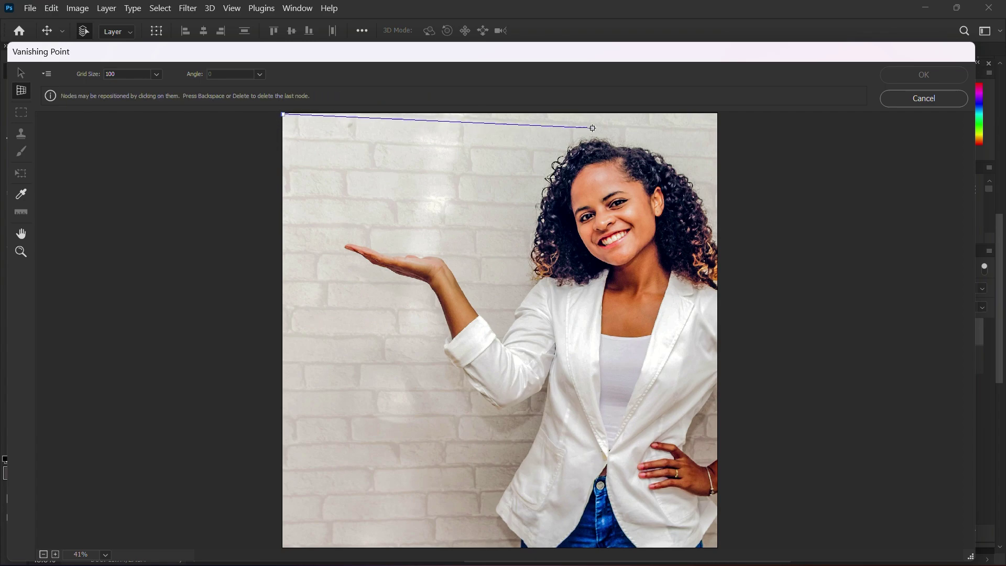
{"action": "left_click", "coordinate": [719, 114]}
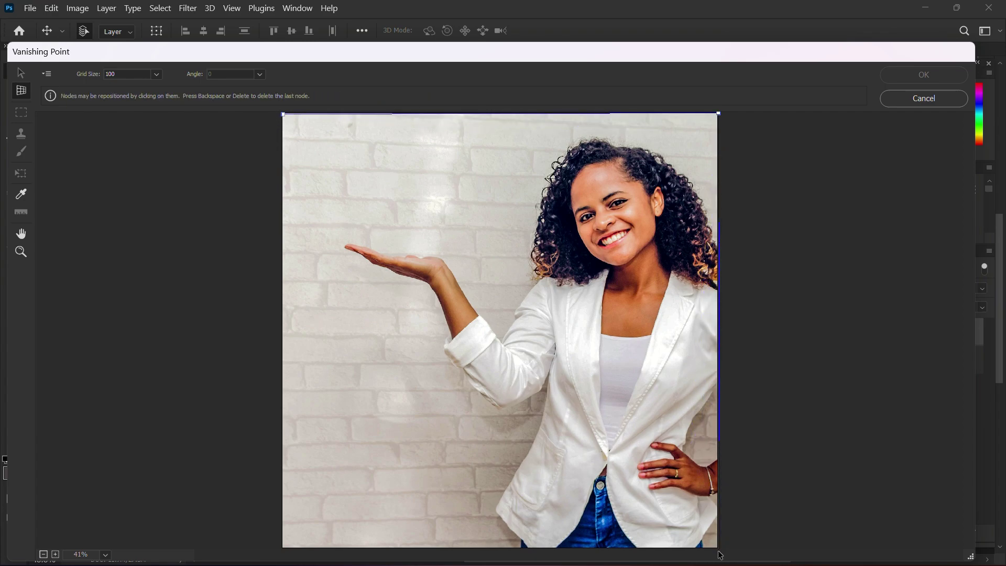
{"action": "left_click", "coordinate": [718, 548]}
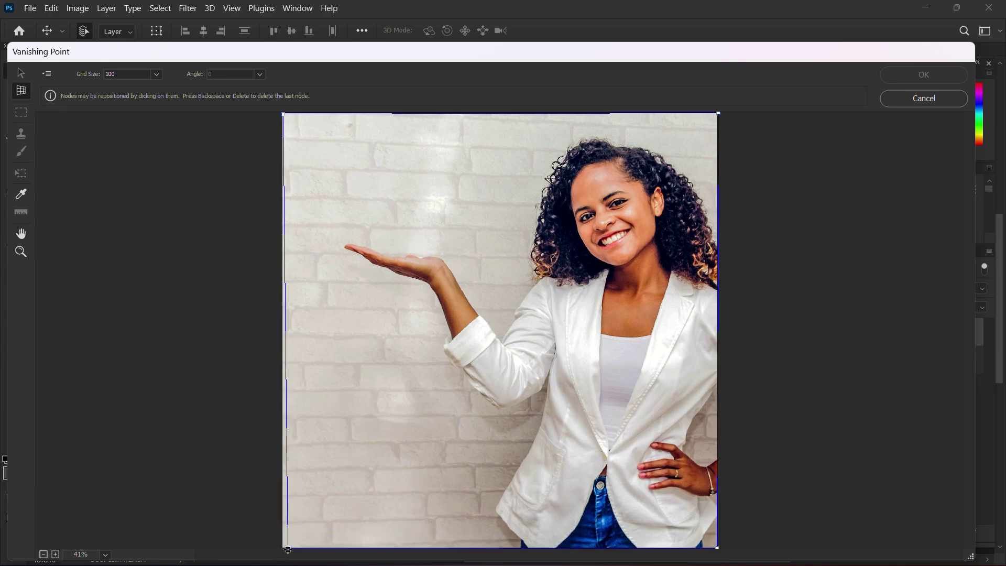
{"action": "left_click", "coordinate": [280, 548]}
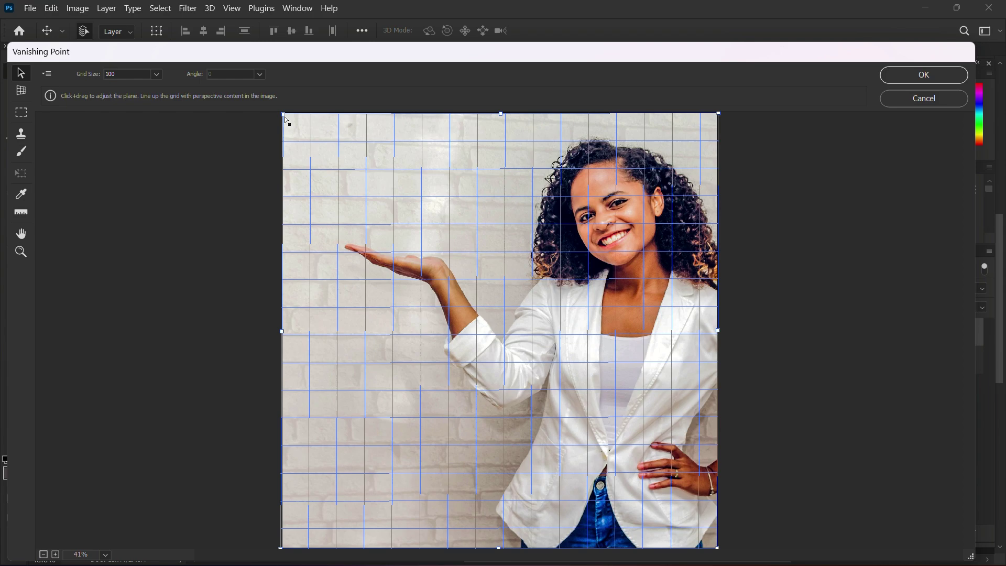
{"action": "left_click_drag", "start_coordinate": [282, 113], "coordinate": [279, 113]}
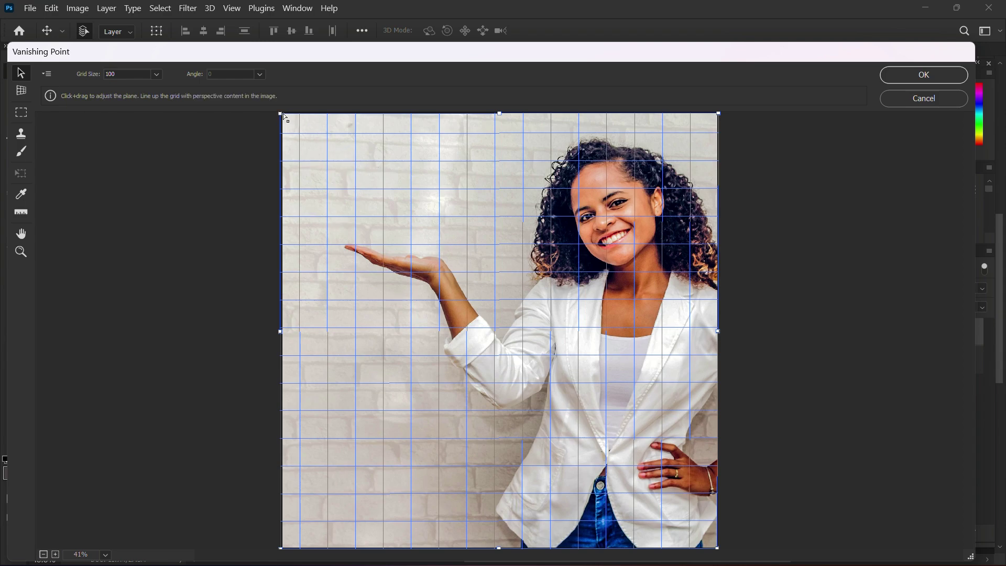
{"action": "mouse_move", "coordinate": [283, 113]}
{"action": "left_mouse_down"}
{"action": "mouse_move", "coordinate": [300, 118]}
{"action": "mouse_move", "coordinate": [279, 113]}
{"action": "left_mouse_up"}
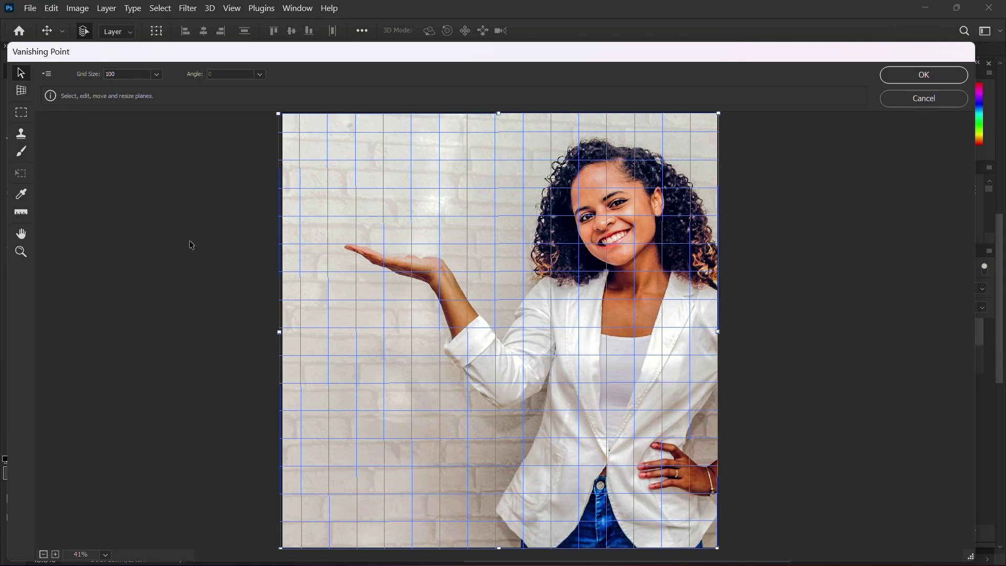
Step: Use the Stamp tool to sample the bricks above the raised hand and clone them over the hand and forearm
{"action": "left_click", "coordinate": [21, 134]}
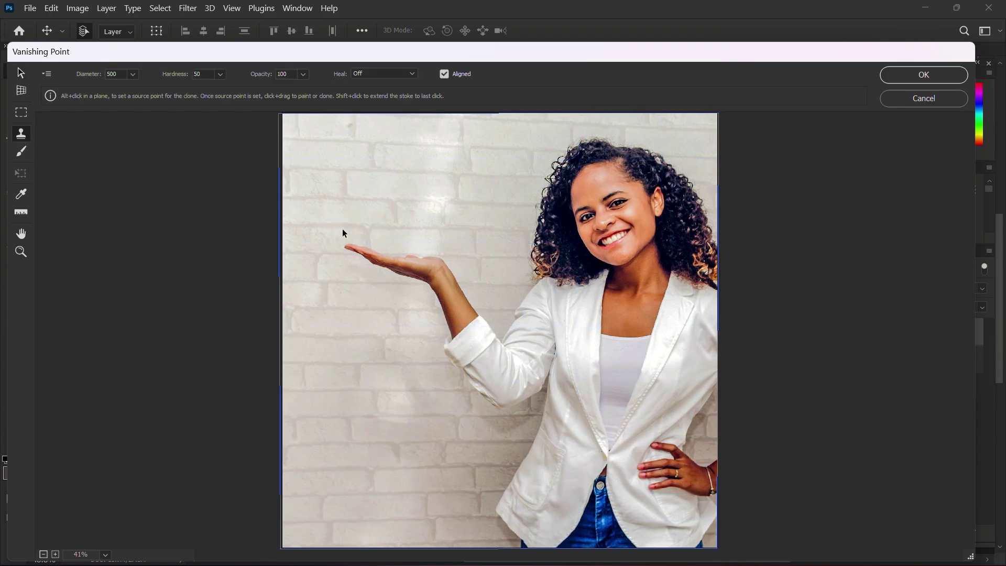
{"action": "key", "text": "alt"}
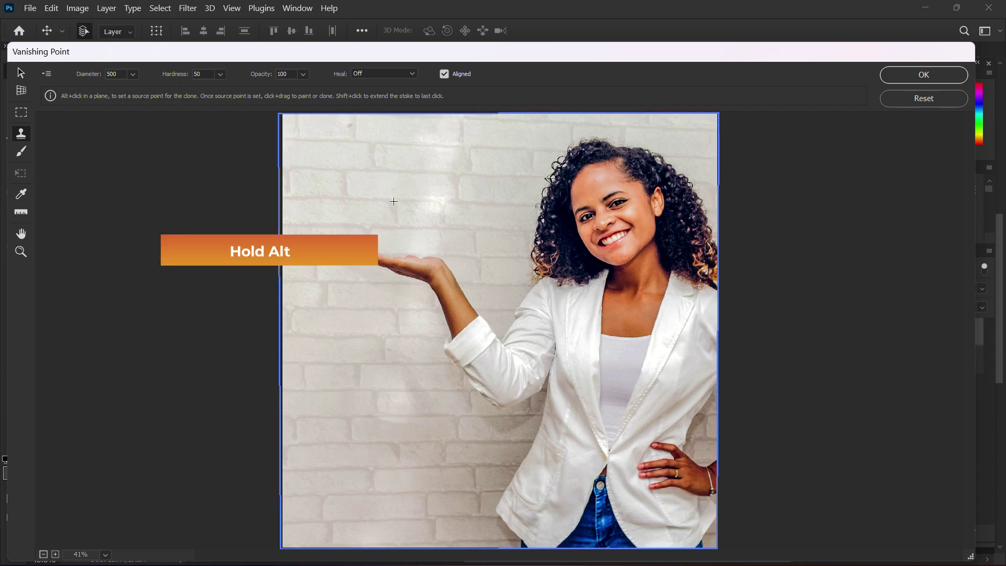
{"action": "left_click", "coordinate": [394, 201], "text": "alt"}
{"action": "left_click", "coordinate": [380, 239]}
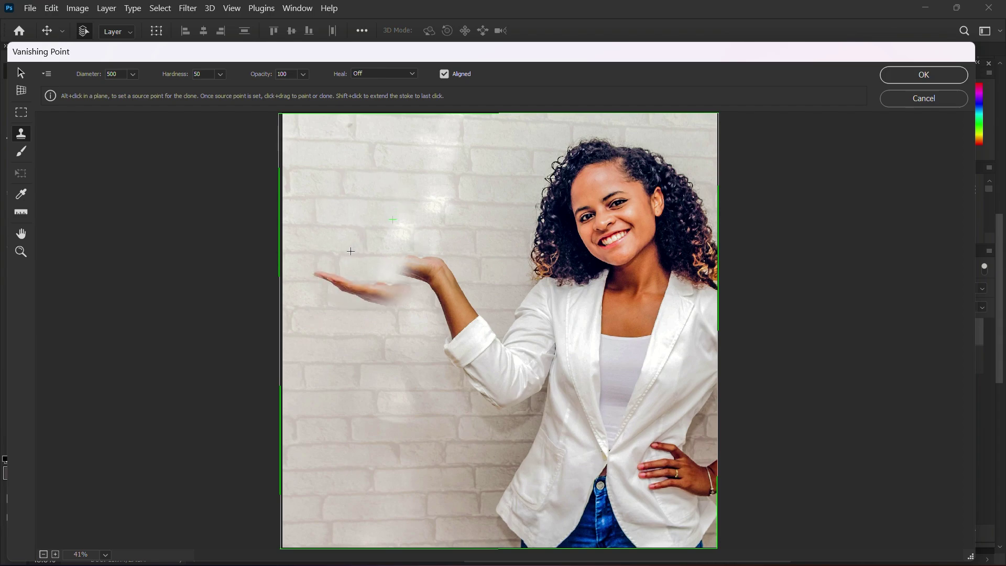
{"action": "mouse_move", "coordinate": [367, 247]}
{"action": "left_mouse_down"}
{"action": "mouse_move", "coordinate": [414, 251]}
{"action": "mouse_move", "coordinate": [429, 256]}
{"action": "mouse_move", "coordinate": [425, 268]}
{"action": "mouse_move", "coordinate": [375, 268]}
{"action": "mouse_move", "coordinate": [447, 263]}
{"action": "mouse_move", "coordinate": [460, 279]}
{"action": "mouse_move", "coordinate": [499, 240]}
{"action": "mouse_move", "coordinate": [485, 236]}
{"action": "mouse_move", "coordinate": [434, 272]}
{"action": "left_mouse_up"}
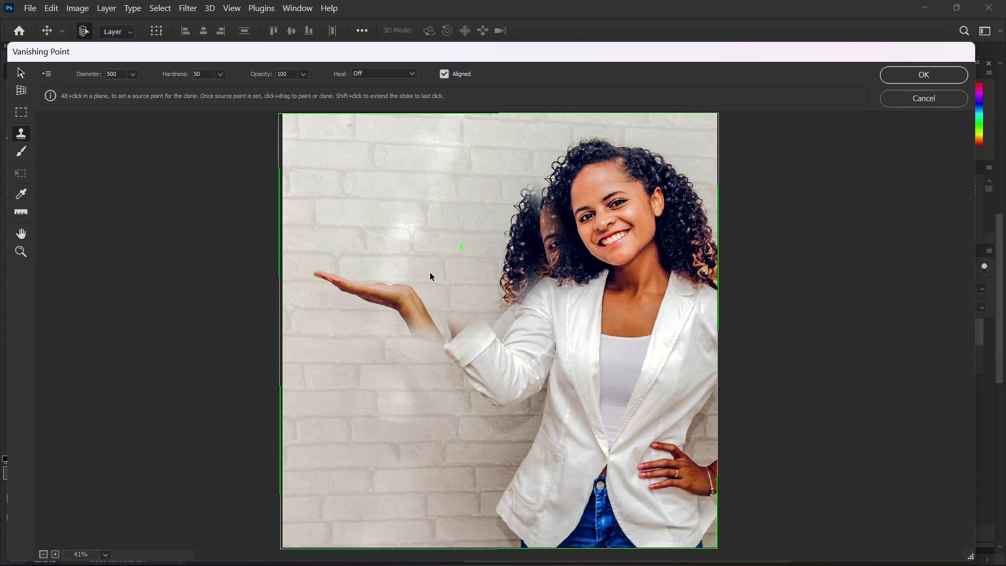
Step: Sample clean bricks beside the woman's hair and clone them across the upper part of her head
{"action": "left_click", "coordinate": [468, 157]}
{"action": "left_click", "coordinate": [464, 170], "text": "alt"}
{"action": "mouse_move", "coordinate": [508, 214]}
{"action": "left_mouse_down"}
{"action": "mouse_move", "coordinate": [532, 194]}
{"action": "mouse_move", "coordinate": [545, 210]}
{"action": "mouse_move", "coordinate": [535, 202]}
{"action": "left_mouse_up"}
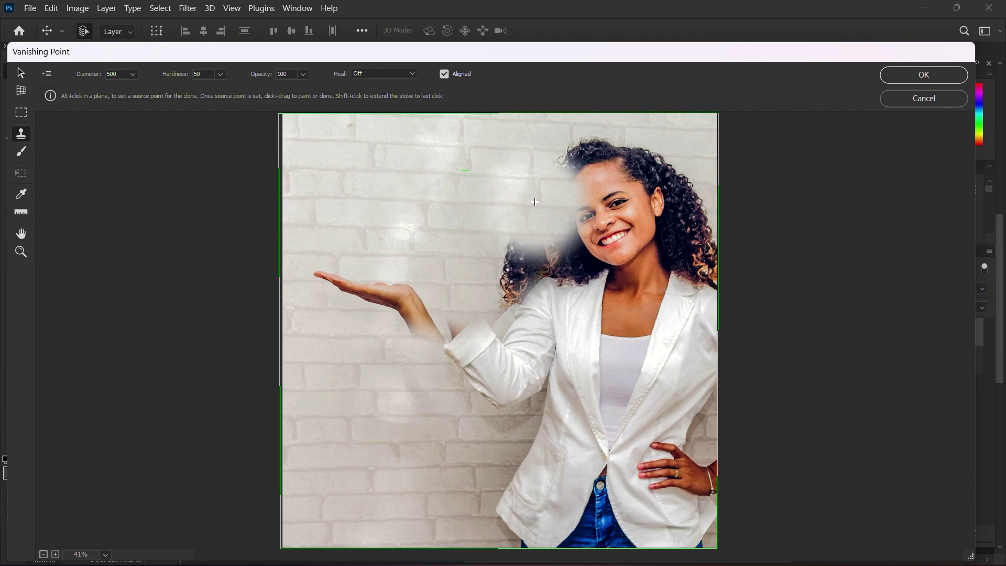
{"action": "mouse_move", "coordinate": [534, 202]}
{"action": "left_mouse_down"}
{"action": "mouse_move", "coordinate": [594, 185]}
{"action": "mouse_move", "coordinate": [600, 159]}
{"action": "mouse_move", "coordinate": [686, 189]}
{"action": "left_mouse_up"}
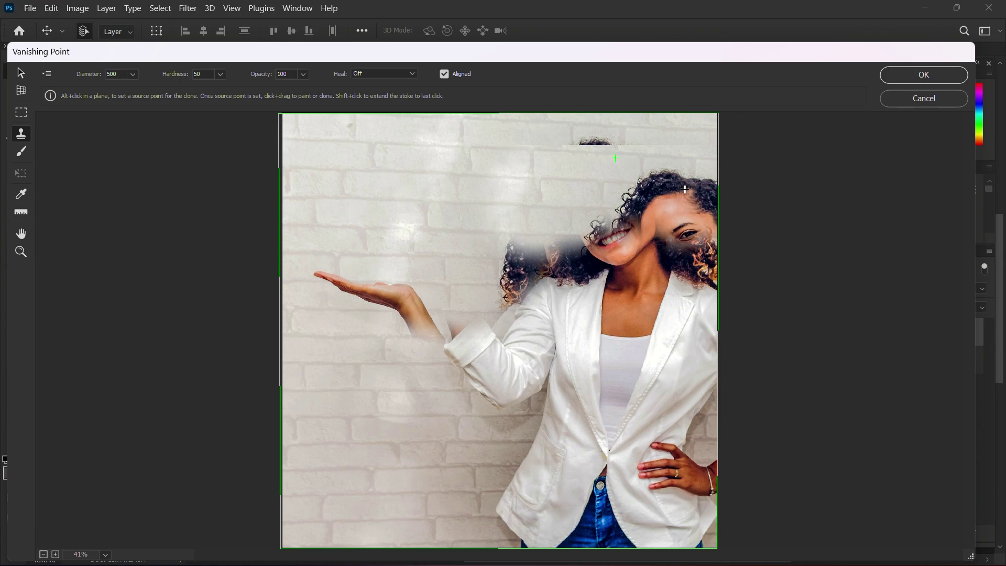
Step: Resample the wall beside the hair remnant near the image's upper edge and try cloning bricks over it
{"action": "left_click", "coordinate": [531, 149], "text": "alt"}
{"action": "left_click", "coordinate": [613, 146]}
{"action": "left_click_drag", "start_coordinate": [613, 146], "coordinate": [604, 152]}
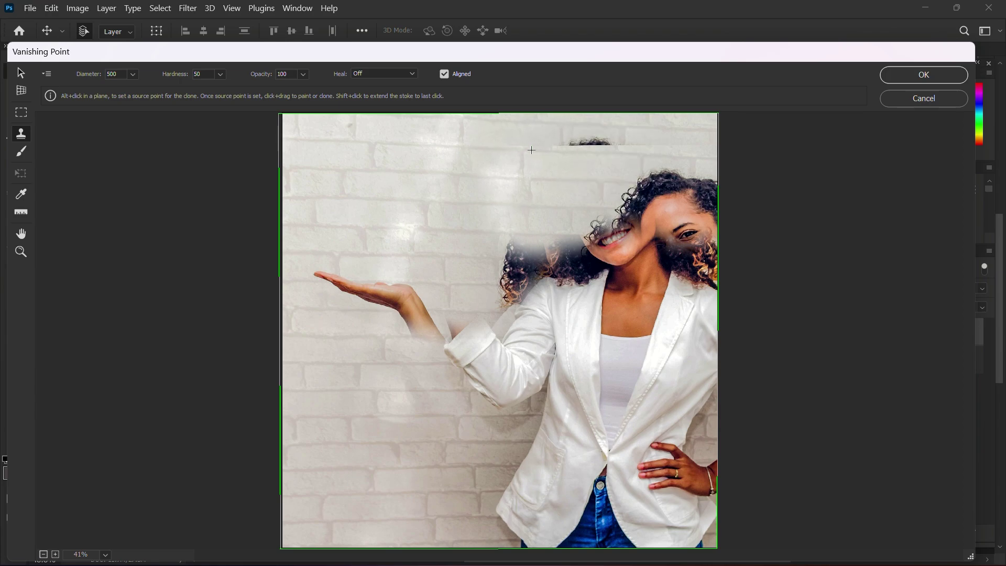
{"action": "left_click_drag", "start_coordinate": [623, 145], "coordinate": [540, 160]}
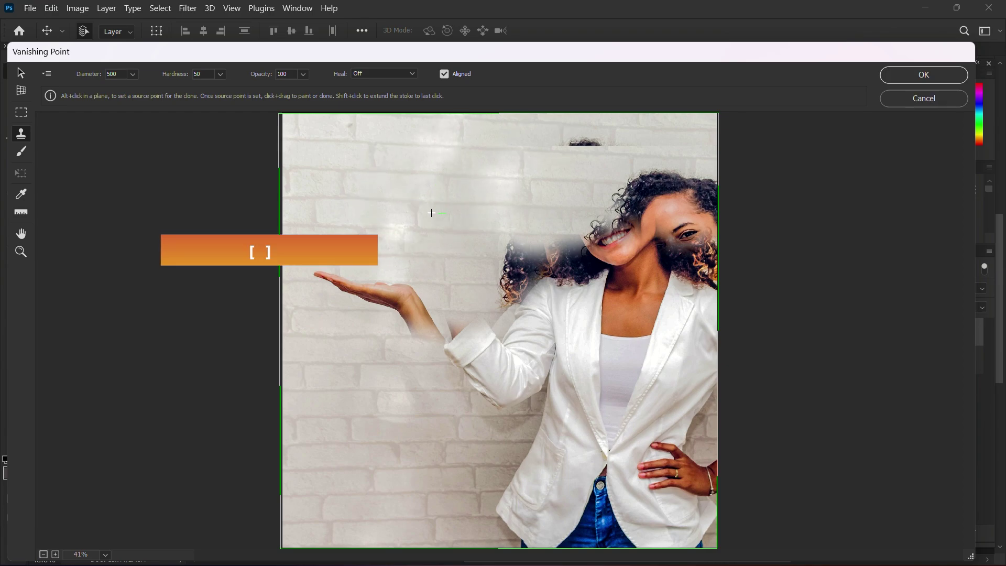
Step: Try smaller Stamp brush sizes and return the diameter to 500
{"action": "key", "text": "bracketleft"}
{"action": "key", "text": "bracketleft"}
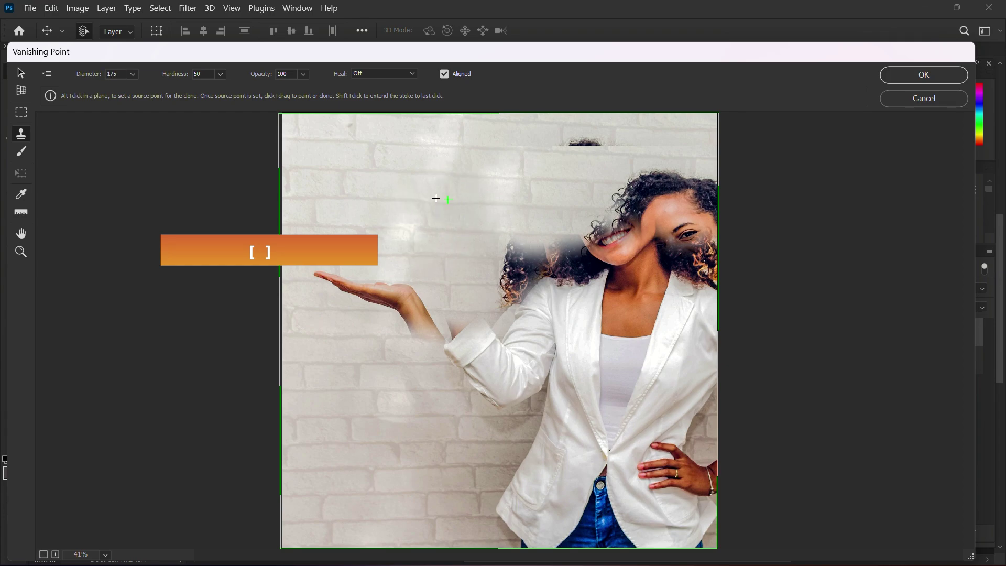
{"action": "key", "text": "bracketleft"}
{"action": "key", "text": "bracketright"}
{"action": "key", "text": "bracketright"}
{"action": "key", "text": "bracketright"}
{"action": "key", "text": "bracketright"}
{"action": "key", "text": "bracketright"}
{"action": "key", "text": "bracketright"}
{"action": "key", "text": "bracketright"}
{"action": "key", "text": "bracketright"}
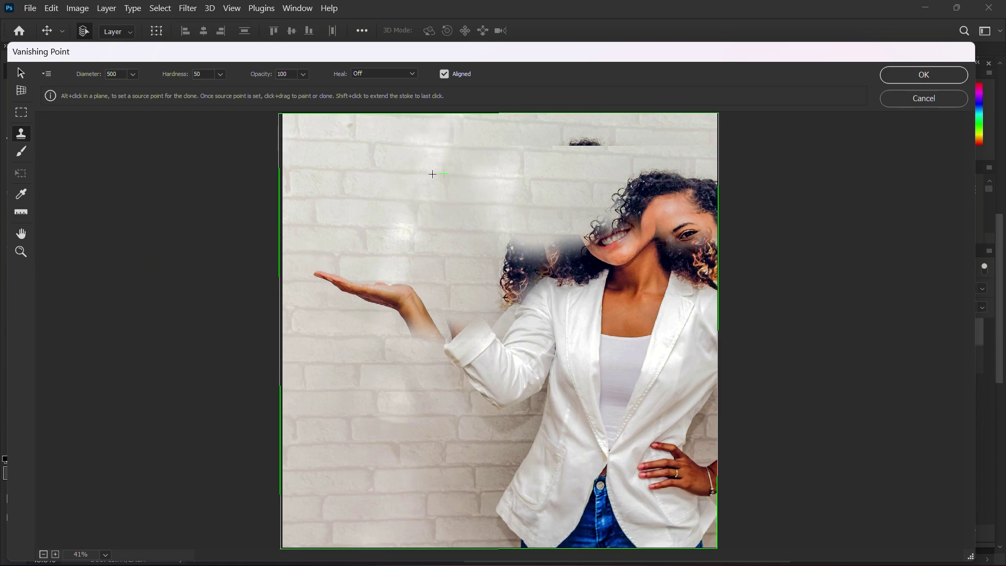
Step: Clone clean bricks over the hair remnant above the head, using Stamp diameters of 175 and 250
{"action": "key", "text": "bracketleft"}
{"action": "key", "text": "bracketleft"}
{"action": "key", "text": "bracketleft"}
{"action": "key", "text": "bracketleft"}
{"action": "key", "text": "bracketleft"}
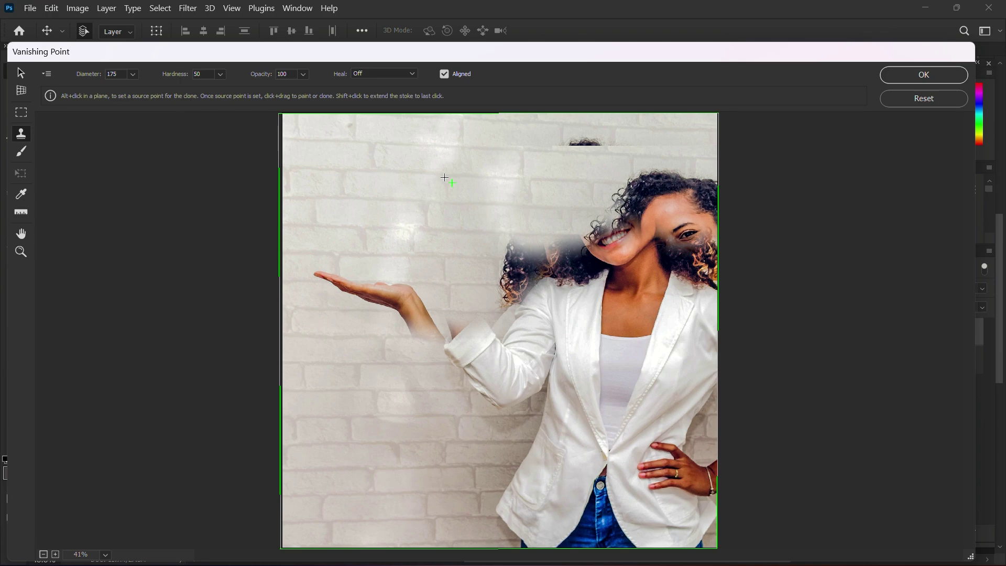
{"action": "left_click", "coordinate": [464, 144], "text": "alt"}
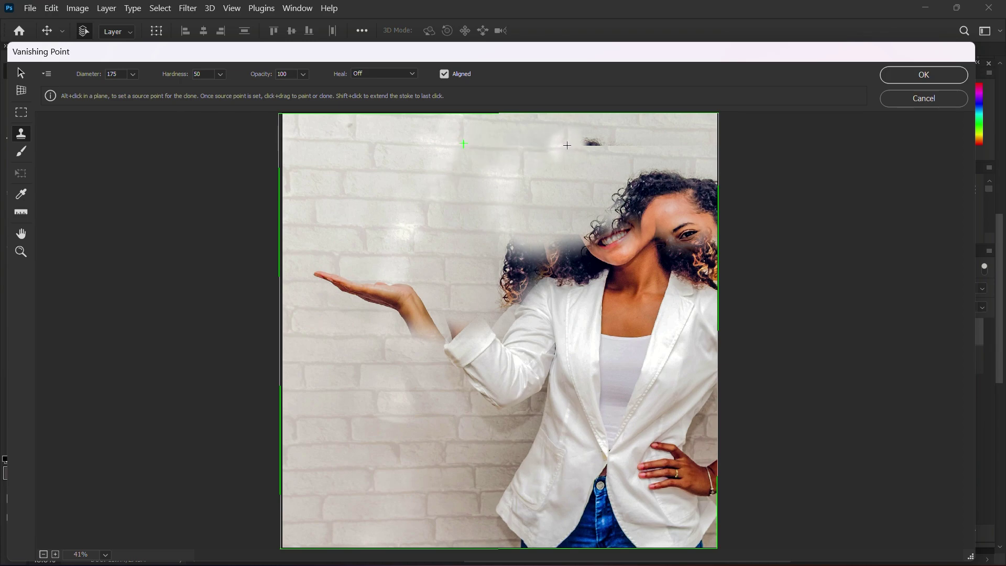
{"action": "key", "text": "bracketright"}
{"action": "key", "text": "bracketright"}
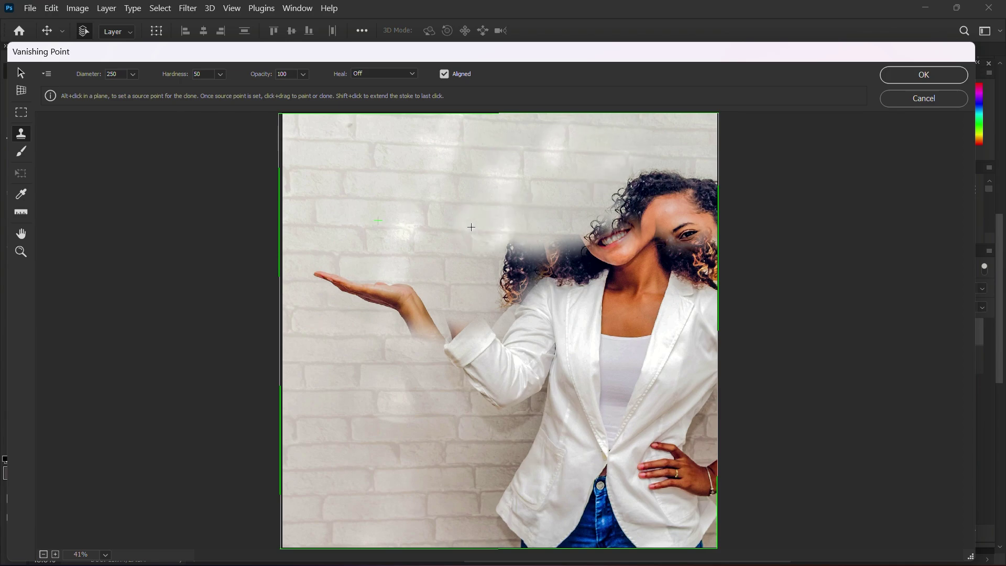
Step: Sample the bricks above the outstretched hand and clone them over the hand and forearm with the 250 brush
{"action": "key", "text": "alt"}
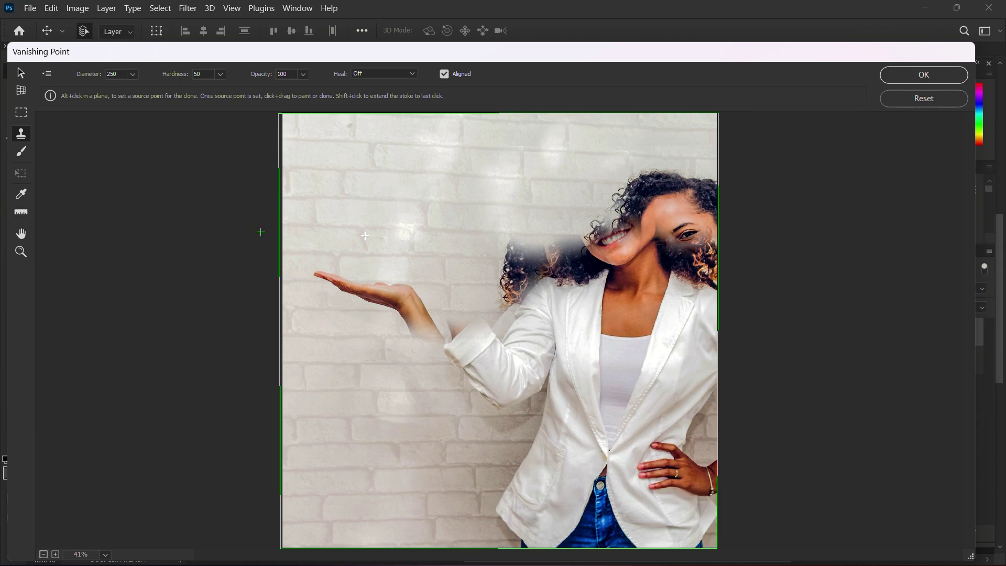
{"action": "left_click", "coordinate": [362, 237], "text": "alt"}
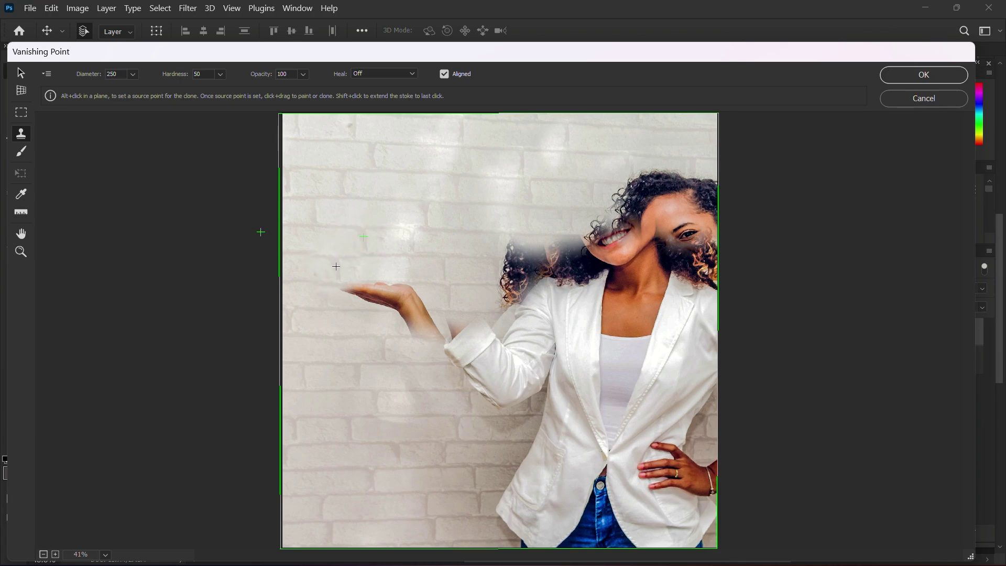
{"action": "mouse_move", "coordinate": [319, 264]}
{"action": "left_mouse_down"}
{"action": "mouse_move", "coordinate": [386, 282]}
{"action": "mouse_move", "coordinate": [379, 295]}
{"action": "mouse_move", "coordinate": [428, 309]}
{"action": "left_mouse_up"}
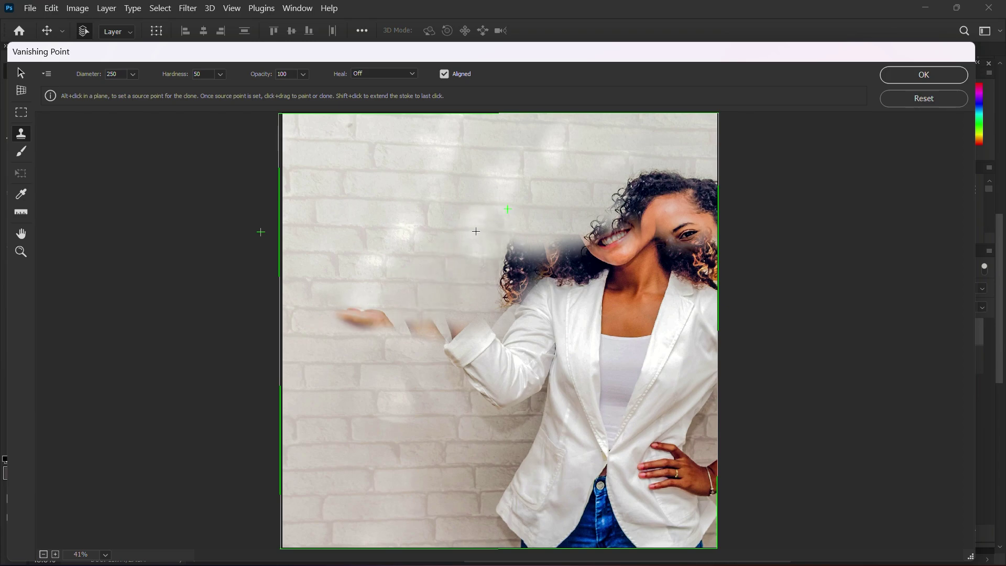
Step: Clone sampled wall bricks over the woman's face and hair down to the shoulder
{"action": "left_click", "coordinate": [494, 235], "text": "alt"}
{"action": "mouse_move", "coordinate": [569, 236]}
{"action": "left_mouse_down"}
{"action": "mouse_move", "coordinate": [685, 191]}
{"action": "mouse_move", "coordinate": [614, 178]}
{"action": "left_mouse_up"}
{"action": "left_click_drag", "start_coordinate": [521, 238], "coordinate": [725, 195]}
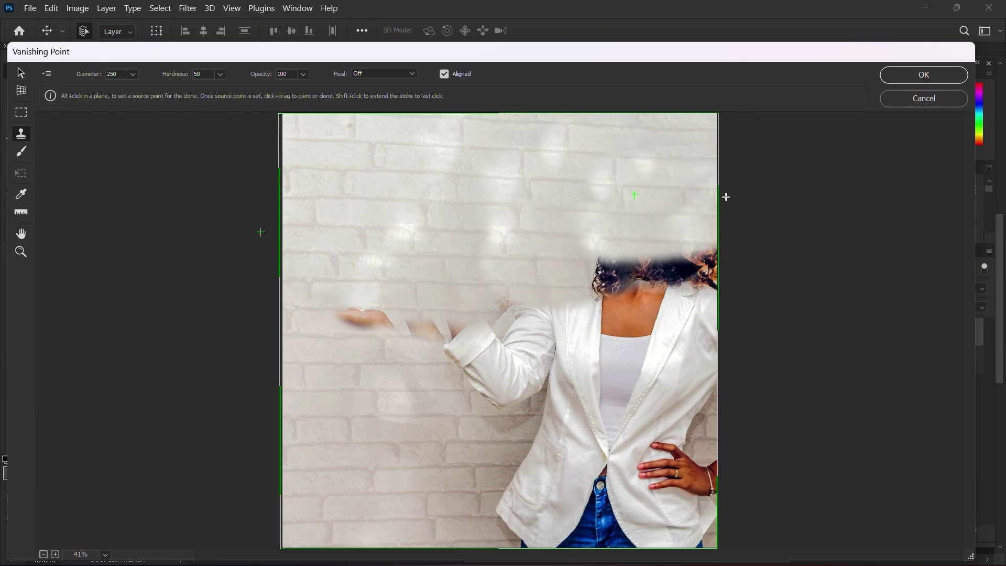
{"action": "left_click", "coordinate": [615, 158], "text": "alt"}
{"action": "mouse_move", "coordinate": [608, 214]}
{"action": "left_mouse_down"}
{"action": "mouse_move", "coordinate": [686, 292]}
{"action": "mouse_move", "coordinate": [514, 314]}
{"action": "left_mouse_up"}
Step: Clone bricks over the remaining hand and sleeve, and use an enlarged brush to cover the neck, shoulders and upper jacket
{"action": "left_click", "coordinate": [337, 262], "text": "alt"}
{"action": "mouse_move", "coordinate": [331, 263]}
{"action": "left_mouse_down"}
{"action": "mouse_move", "coordinate": [333, 315]}
{"action": "mouse_move", "coordinate": [469, 341]}
{"action": "left_mouse_up"}
{"action": "left_click", "coordinate": [441, 259], "text": "alt"}
{"action": "key", "text": "bracketright"}
{"action": "key", "text": "bracketright"}
{"action": "key", "text": "bracketright"}
{"action": "key", "text": "bracketright"}
{"action": "mouse_move", "coordinate": [407, 320]}
{"action": "left_mouse_down"}
{"action": "mouse_move", "coordinate": [338, 324]}
{"action": "mouse_move", "coordinate": [535, 330]}
{"action": "mouse_move", "coordinate": [350, 327]}
{"action": "mouse_move", "coordinate": [360, 348]}
{"action": "mouse_move", "coordinate": [322, 335]}
{"action": "mouse_move", "coordinate": [323, 352]}
{"action": "mouse_move", "coordinate": [296, 333]}
{"action": "mouse_move", "coordinate": [436, 348]}
{"action": "mouse_move", "coordinate": [519, 335]}
{"action": "mouse_move", "coordinate": [539, 267]}
{"action": "mouse_move", "coordinate": [613, 268]}
{"action": "mouse_move", "coordinate": [482, 371]}
{"action": "mouse_move", "coordinate": [638, 319]}
{"action": "mouse_move", "coordinate": [623, 279]}
{"action": "mouse_move", "coordinate": [672, 225]}
{"action": "left_mouse_up"}
Step: Reduce the Stamp diameter to 250, sample the upper wall bricks and clone them over the jacket's elbow area
{"action": "key", "text": "bracketleft"}
{"action": "key", "text": "bracketleft"}
{"action": "key", "text": "bracketleft"}
{"action": "key", "text": "bracketleft"}
{"action": "left_click", "coordinate": [542, 263], "text": "alt"}
{"action": "left_click", "coordinate": [530, 391]}
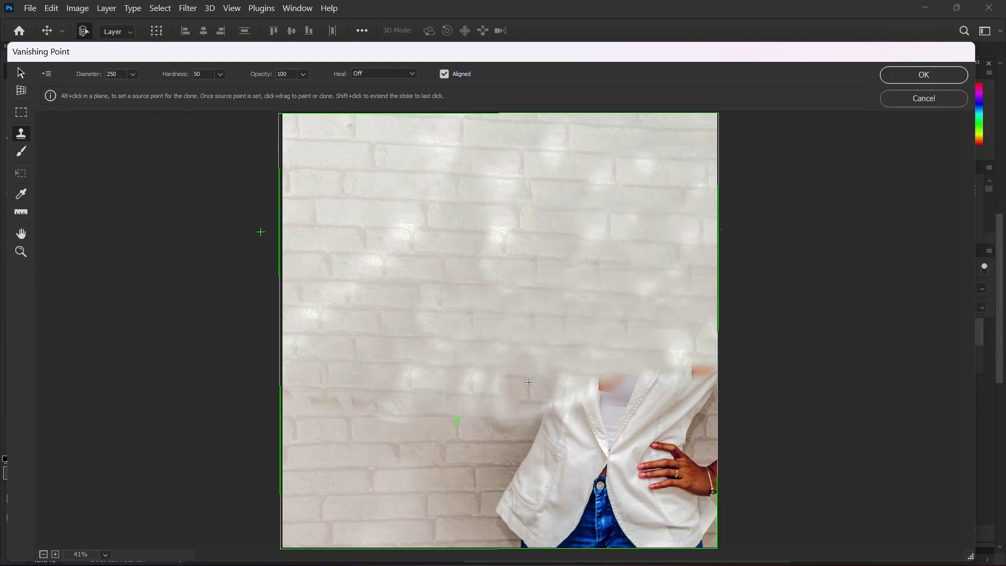
Step: Clone sampled wall bricks over the chest, neckline and upper jacket, resampling the wall beside the figure
{"action": "left_click", "coordinate": [414, 397], "text": "alt"}
{"action": "left_click", "coordinate": [484, 418]}
{"action": "left_click", "coordinate": [350, 338], "text": "alt"}
{"action": "left_click_drag", "start_coordinate": [528, 375], "coordinate": [691, 410]}
{"action": "left_click", "coordinate": [446, 436], "text": "alt"}
{"action": "left_click_drag", "start_coordinate": [499, 412], "coordinate": [556, 416]}
Step: Clone bricks across the jacket's midsection and over its hip side next to the open wall
{"action": "left_click", "coordinate": [502, 395], "text": "alt"}
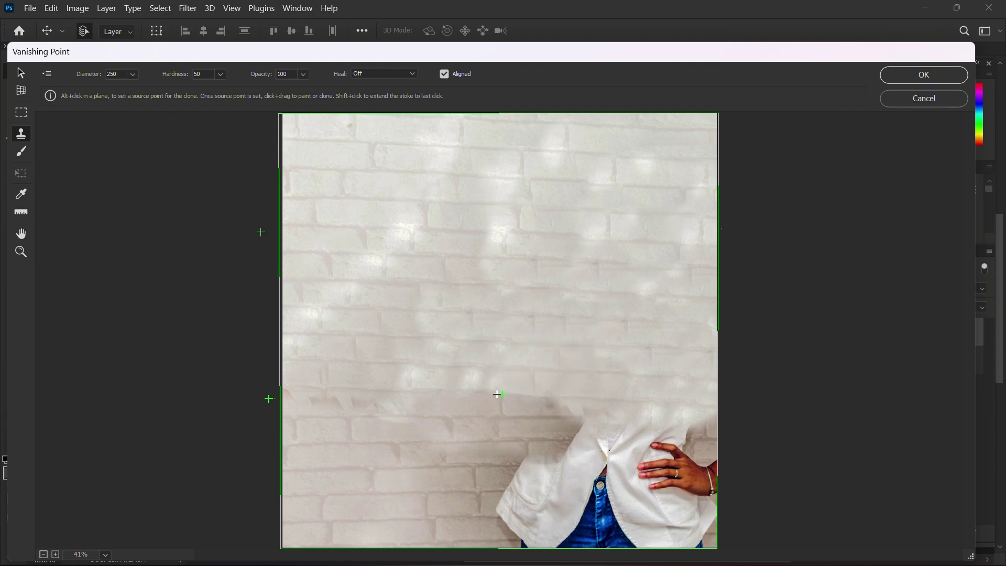
{"action": "left_click", "coordinate": [408, 369], "text": "alt"}
{"action": "mouse_move", "coordinate": [647, 353]}
{"action": "left_mouse_down"}
{"action": "mouse_move", "coordinate": [600, 431]}
{"action": "mouse_move", "coordinate": [684, 432]}
{"action": "left_mouse_up"}
{"action": "left_click", "coordinate": [507, 404], "text": "alt"}
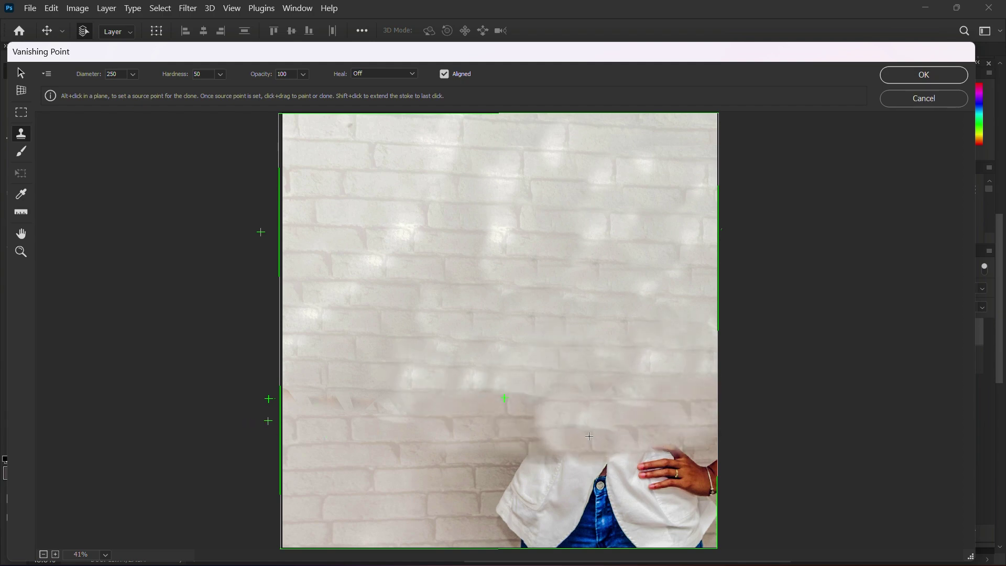
{"action": "left_click", "coordinate": [501, 400], "text": "alt"}
{"action": "mouse_move", "coordinate": [560, 399]}
{"action": "left_mouse_down"}
{"action": "mouse_move", "coordinate": [629, 448]}
{"action": "mouse_move", "coordinate": [596, 442]}
{"action": "mouse_move", "coordinate": [520, 470]}
{"action": "left_mouse_up"}
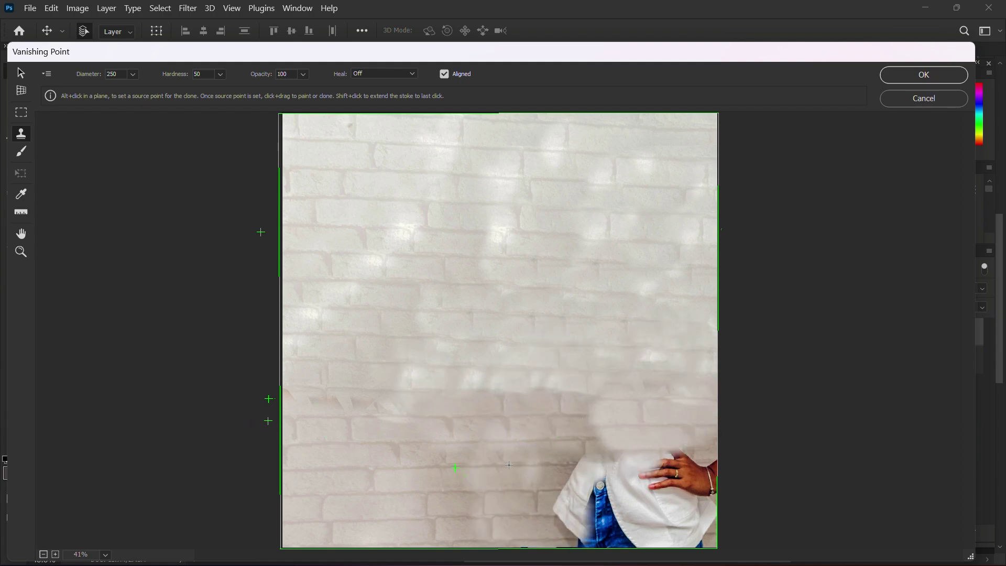
Step: Clone bricks over the remaining jacket, jeans and hand on the hip, and apply the Vanishing Point edit
{"action": "left_click", "coordinate": [445, 421], "text": "alt"}
{"action": "mouse_move", "coordinate": [595, 419]}
{"action": "left_mouse_down"}
{"action": "mouse_move", "coordinate": [641, 445]}
{"action": "mouse_move", "coordinate": [671, 516]}
{"action": "left_mouse_up"}
{"action": "left_click", "coordinate": [633, 499], "text": "alt"}
{"action": "left_click_drag", "start_coordinate": [702, 479], "coordinate": [655, 529]}
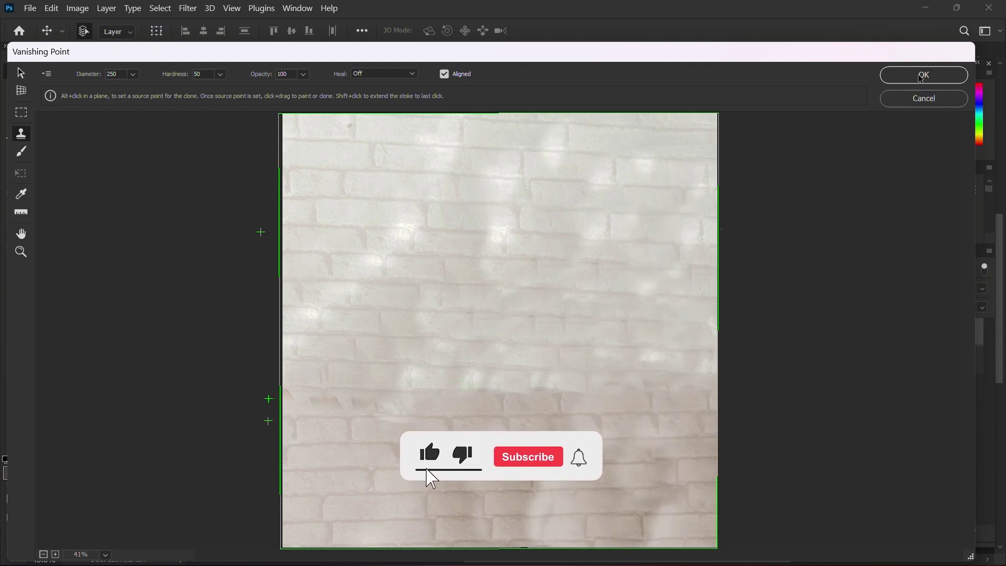
{"action": "left_click", "coordinate": [329, 394], "text": "alt"}
{"action": "left_click_drag", "start_coordinate": [438, 440], "coordinate": [438, 409]}
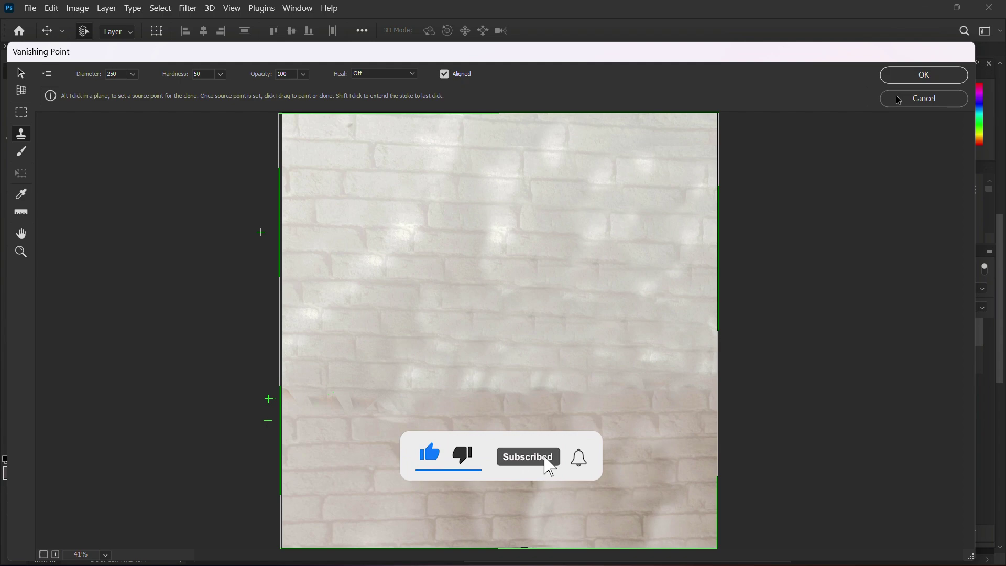
{"action": "left_click", "coordinate": [924, 75]}
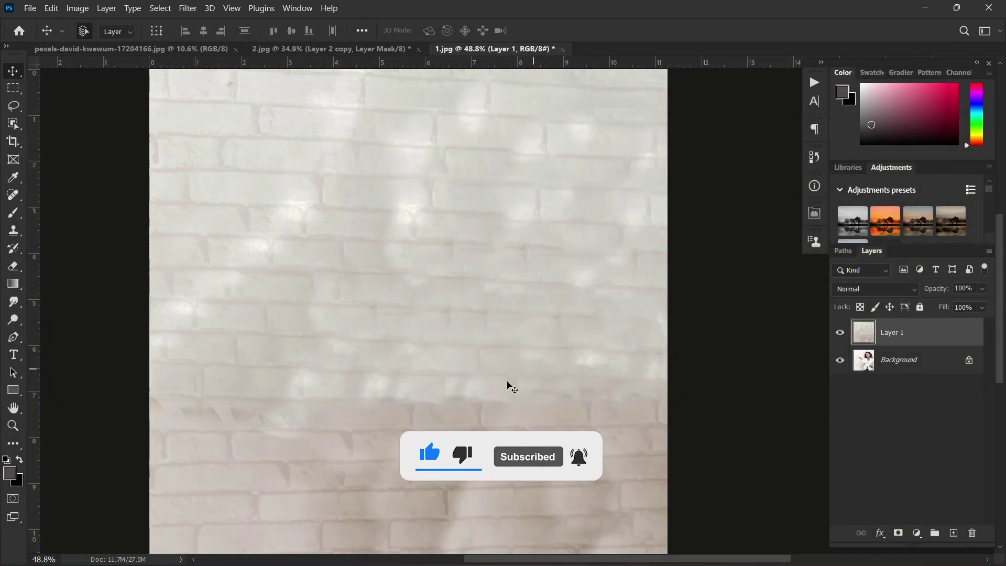
Step: Compare the retouched wall with the original by toggling Layer 1's visibility, and examine the cloned bricks closely for flaws
{"action": "scroll", "coordinate": [481, 384], "scroll_direction": "down", "scroll_amount": 2}
{"action": "scroll", "coordinate": [454, 207], "scroll_direction": "up", "scroll_amount": 5}
{"action": "left_click_drag", "start_coordinate": [432, 229], "coordinate": [451, 236]}
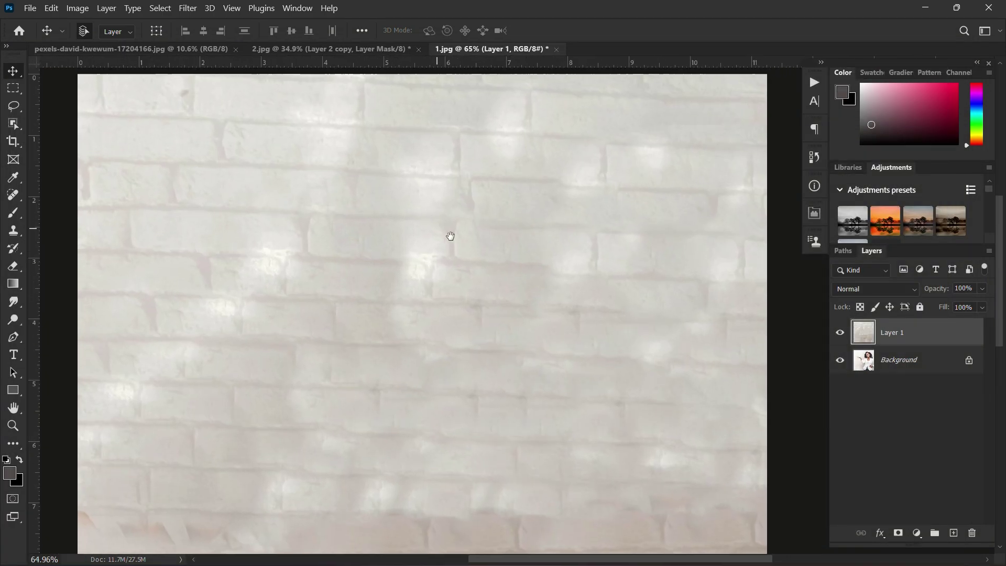
{"action": "scroll", "coordinate": [450, 236], "scroll_direction": "down", "scroll_amount": 3}
{"action": "scroll", "coordinate": [518, 357], "scroll_direction": "up", "scroll_amount": 2}
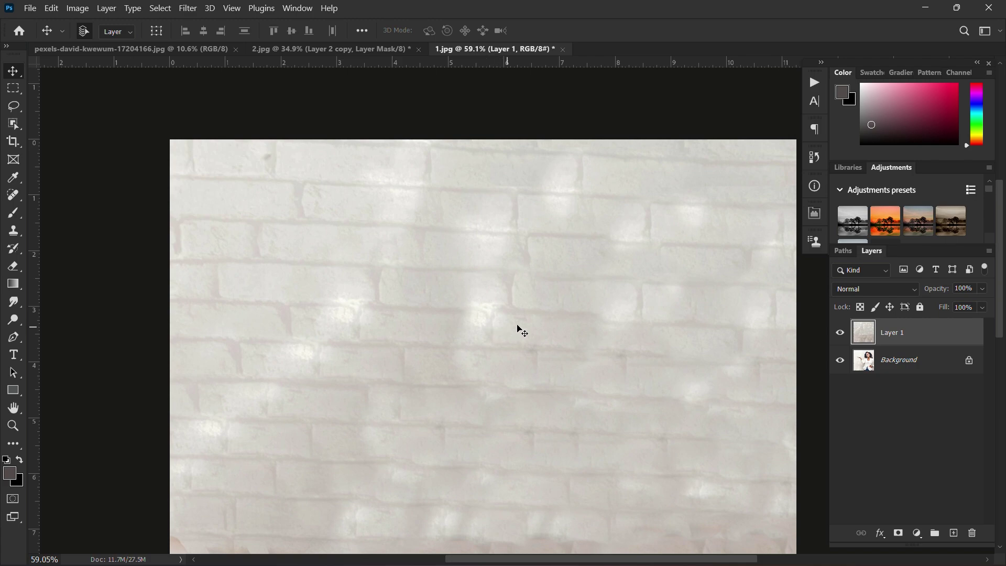
{"action": "left_click", "coordinate": [841, 334]}
{"action": "left_click", "coordinate": [842, 333]}
{"action": "left_click", "coordinate": [842, 333]}
{"action": "left_click", "coordinate": [844, 332]}
{"action": "scroll", "coordinate": [516, 304], "scroll_direction": "down", "scroll_amount": 3}
{"action": "left_click_drag", "start_coordinate": [519, 332], "coordinate": [533, 242]}
{"action": "scroll", "coordinate": [508, 359], "scroll_direction": "up", "scroll_amount": 4}
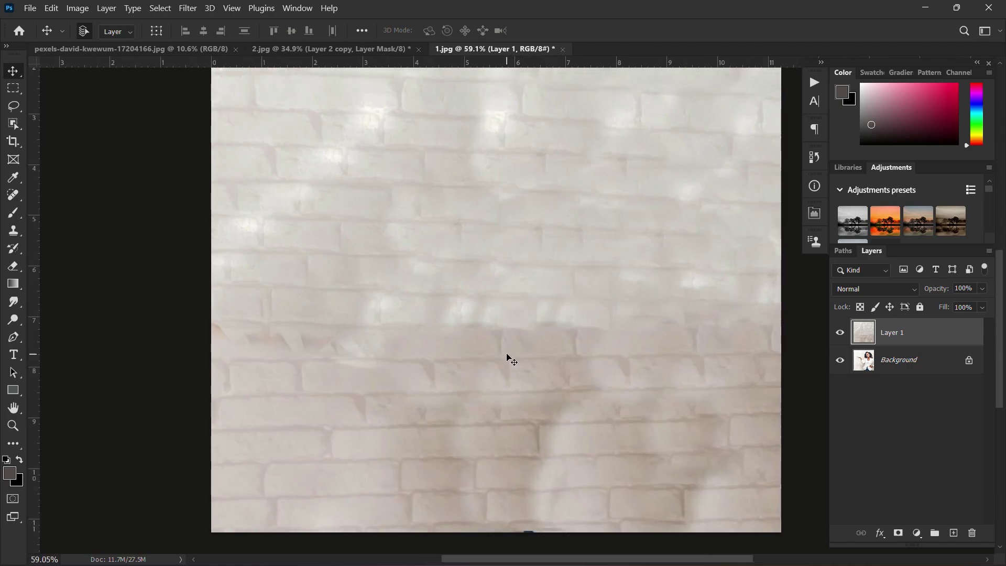
{"action": "left_click_drag", "start_coordinate": [462, 214], "coordinate": [357, 292]}
{"action": "scroll", "coordinate": [358, 292], "scroll_direction": "down", "scroll_amount": 2}
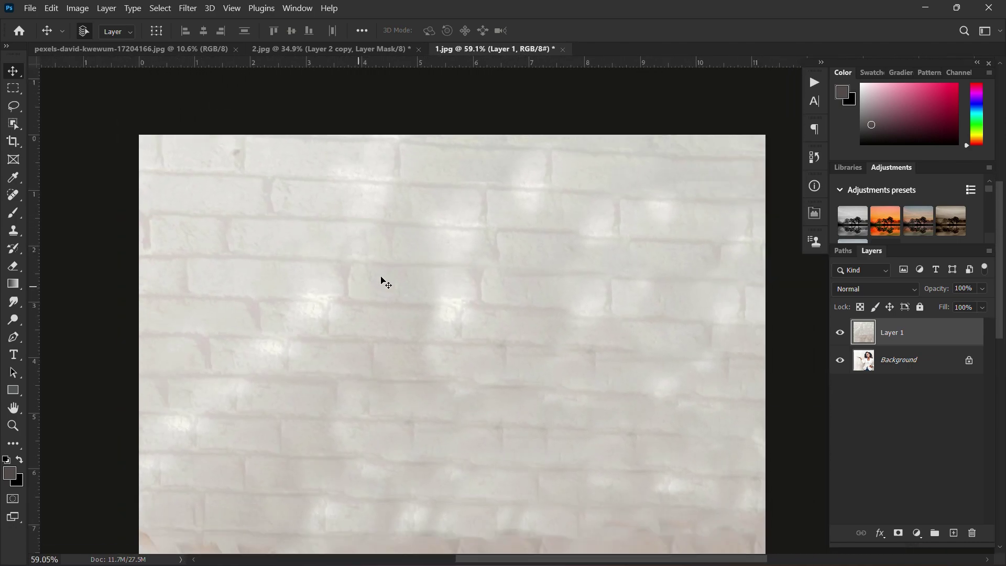
{"action": "left_click_drag", "start_coordinate": [515, 243], "coordinate": [516, 258]}
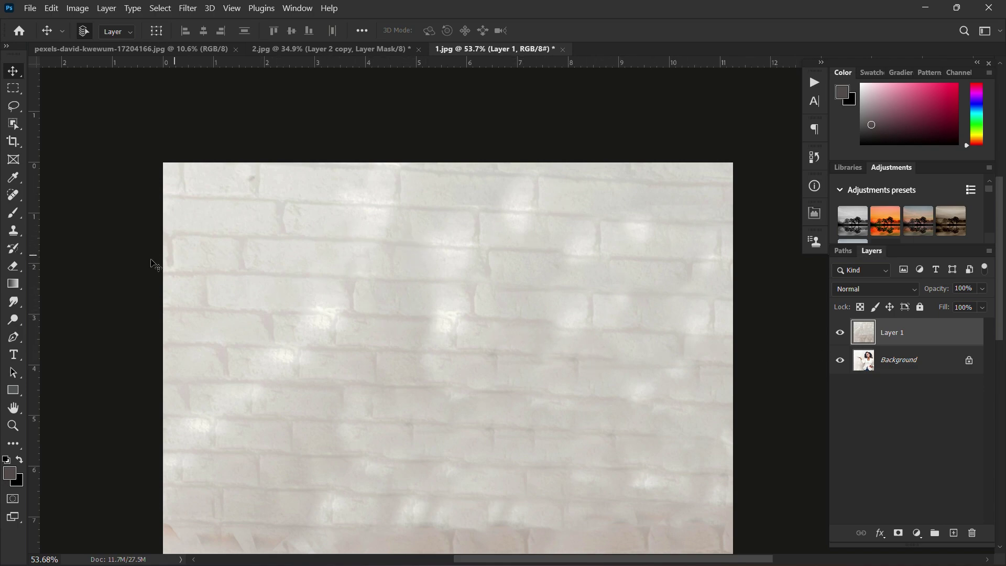
Step: Activate the Clone Stamp tool with a 127 px Soft Round brush at 100% opacity
{"action": "left_click", "coordinate": [13, 231]}
{"action": "right_click", "coordinate": [17, 234]}
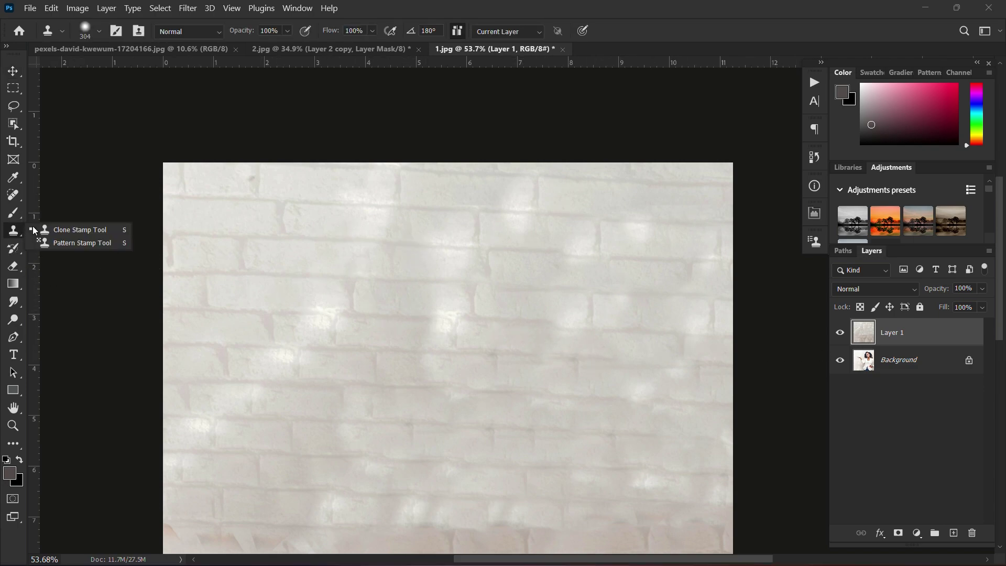
{"action": "left_click", "coordinate": [77, 228]}
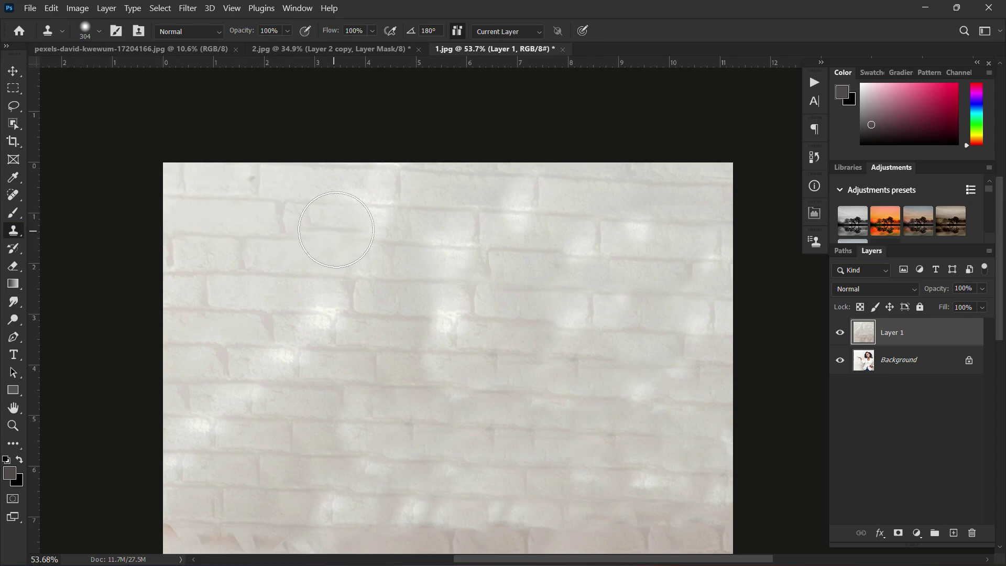
{"action": "left_click_drag", "start_coordinate": [337, 229], "coordinate": [307, 227]}
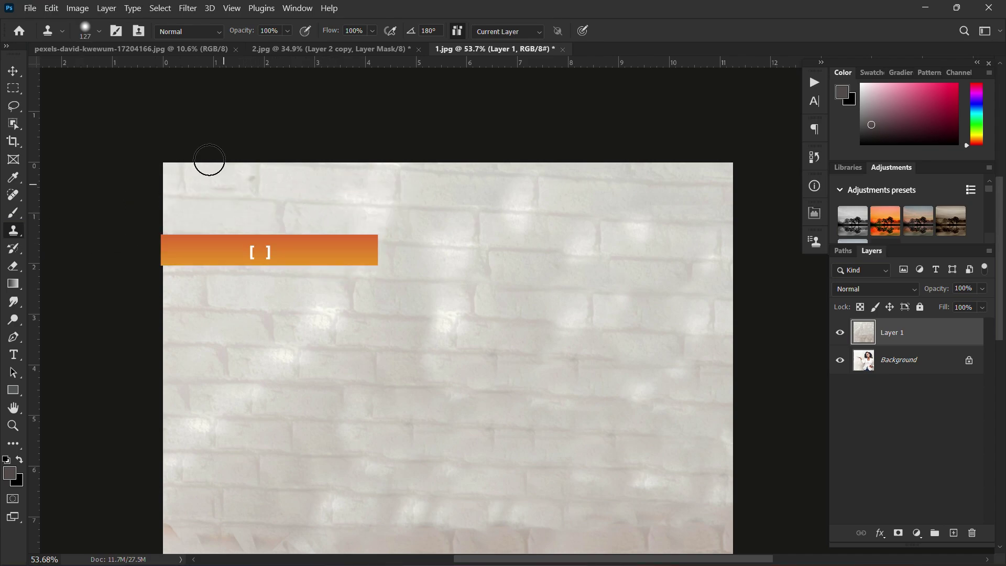
{"action": "left_click", "coordinate": [100, 30]}
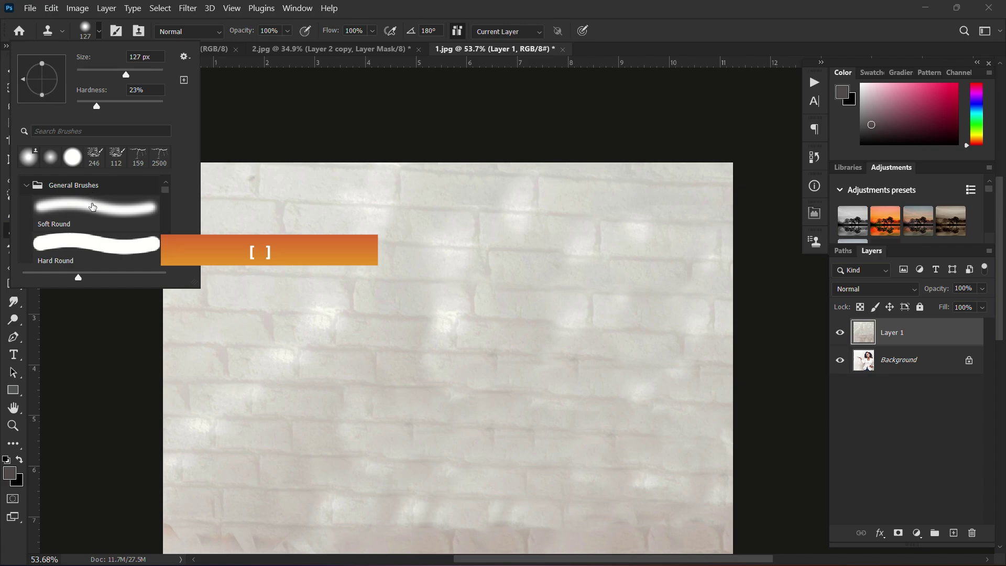
{"action": "left_click", "coordinate": [93, 207]}
{"action": "left_click", "coordinate": [287, 32]}
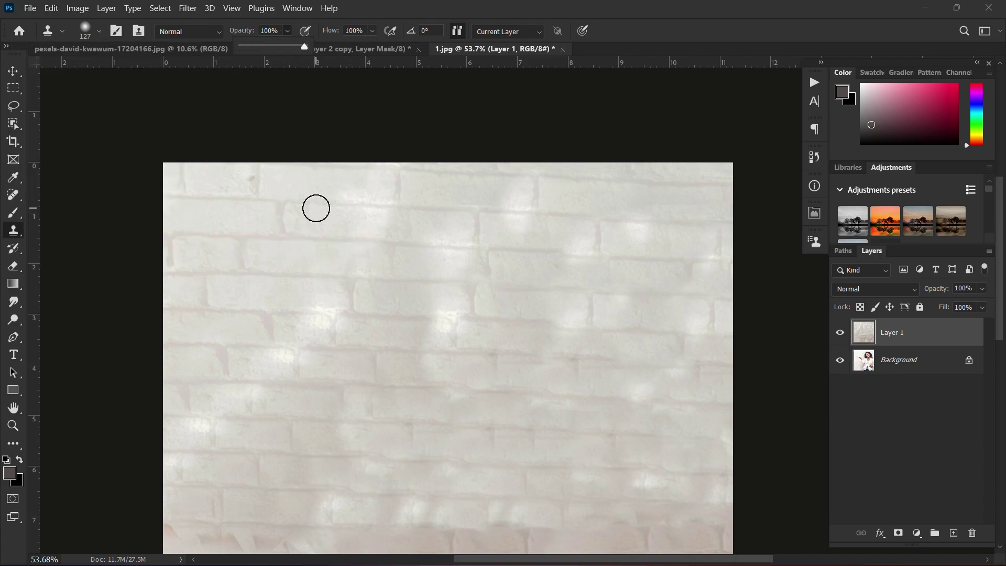
Step: Sample crisp vertical mortar joints in the upper wall and clone them into the blurred brick rows below
{"action": "left_click", "coordinate": [281, 209], "text": "alt"}
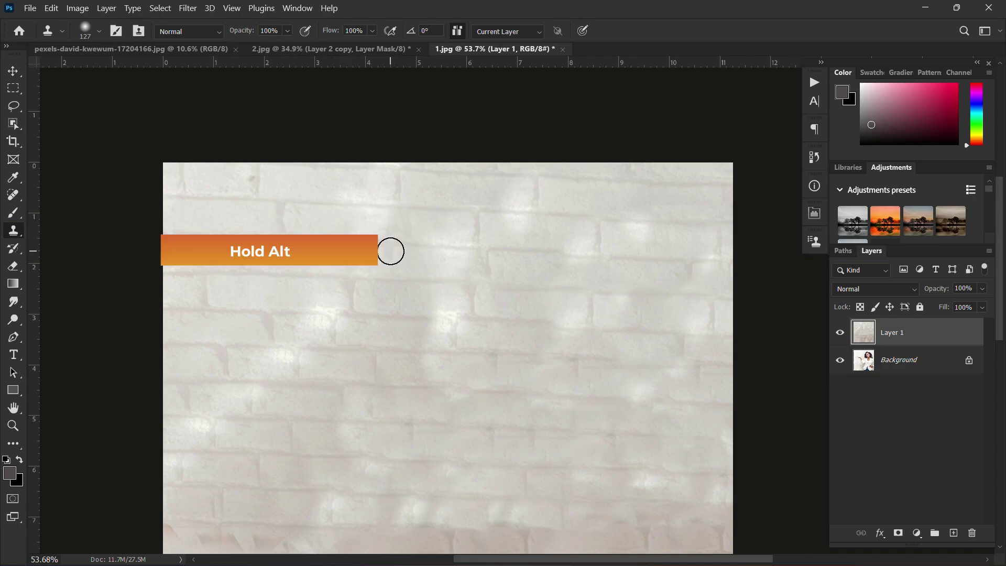
{"action": "left_click_drag", "start_coordinate": [391, 252], "coordinate": [390, 271]}
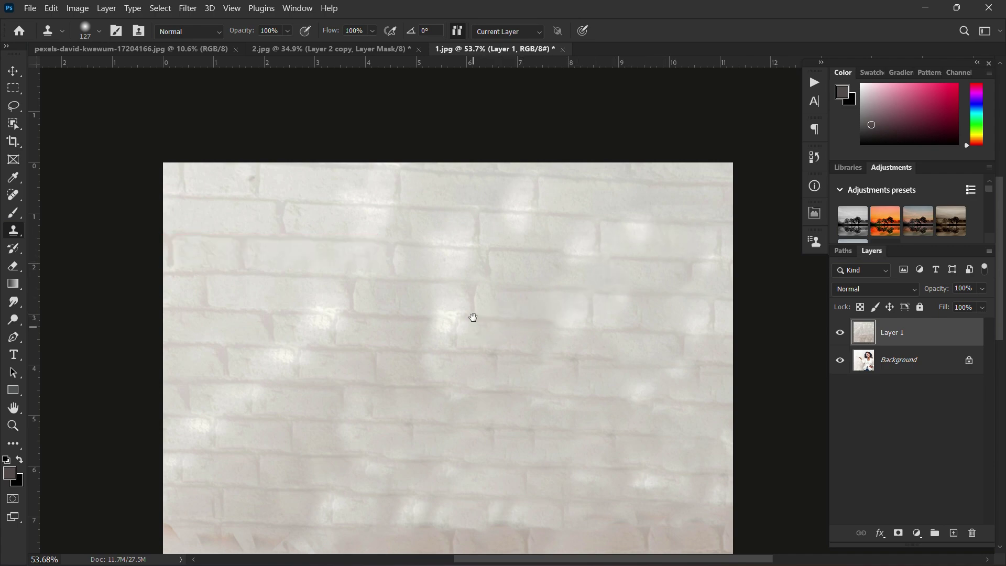
{"action": "left_click_drag", "start_coordinate": [473, 317], "coordinate": [468, 241]}
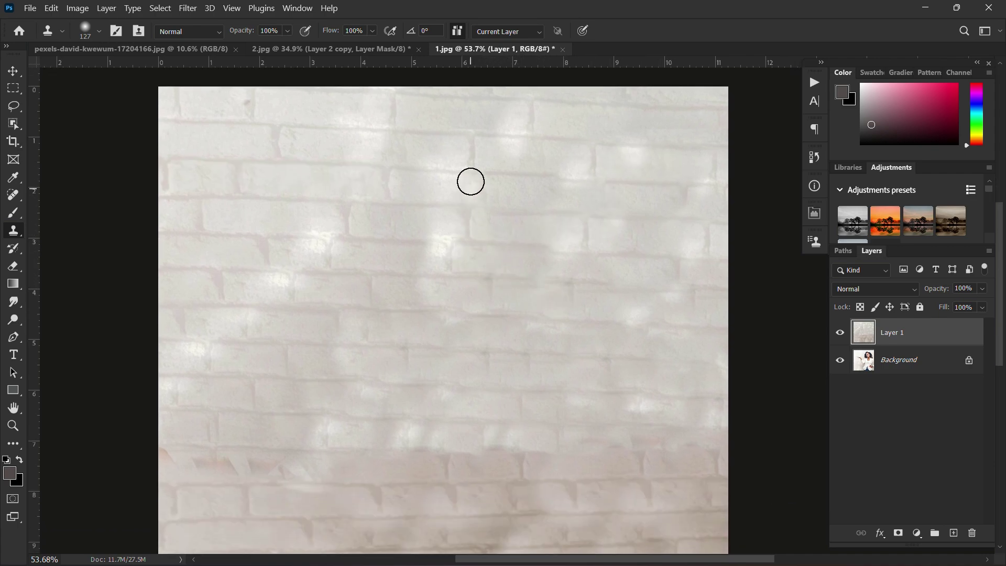
{"action": "left_click", "coordinate": [468, 213], "text": "alt"}
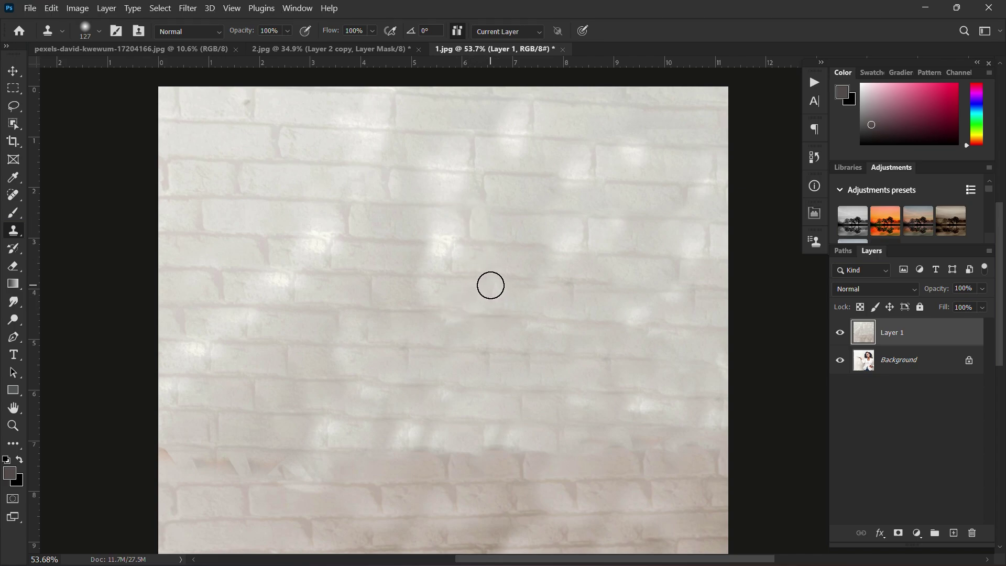
{"action": "left_click_drag", "start_coordinate": [491, 291], "coordinate": [493, 299]}
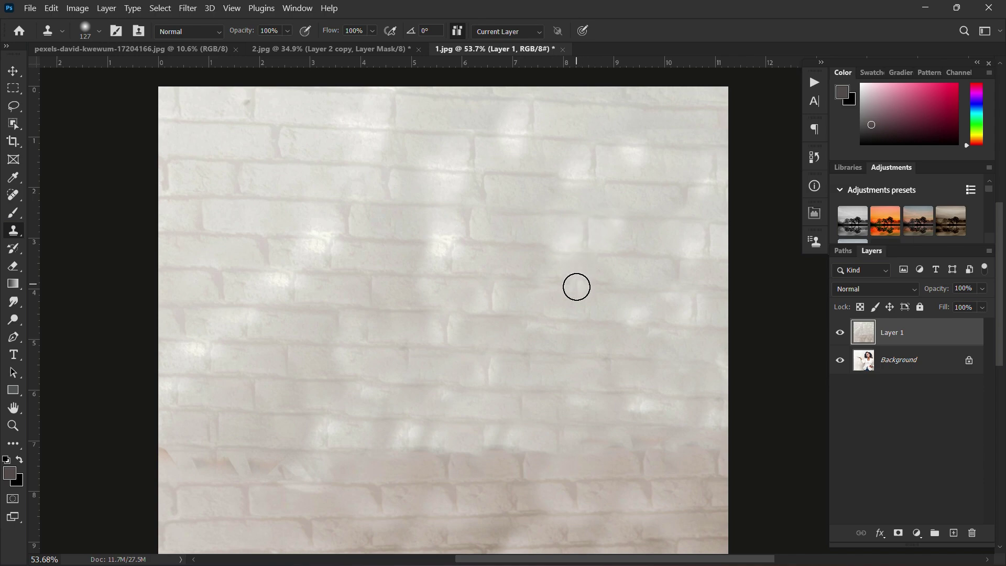
Step: Clone vertical mortar joints into the blurred brick rows right of the wall's centre
{"action": "left_click_drag", "start_coordinate": [574, 287], "coordinate": [574, 308]}
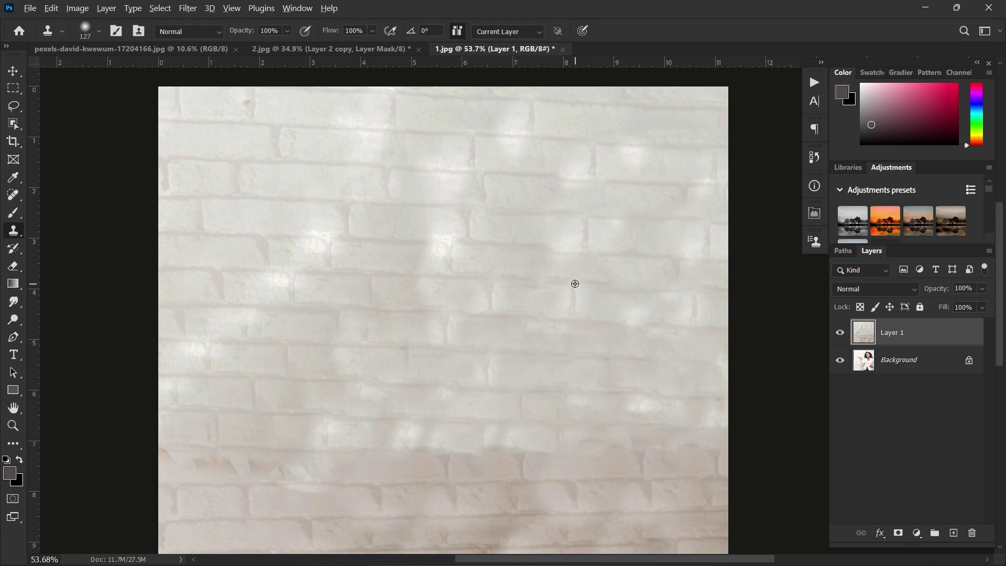
{"action": "left_click_drag", "start_coordinate": [577, 319], "coordinate": [570, 384]}
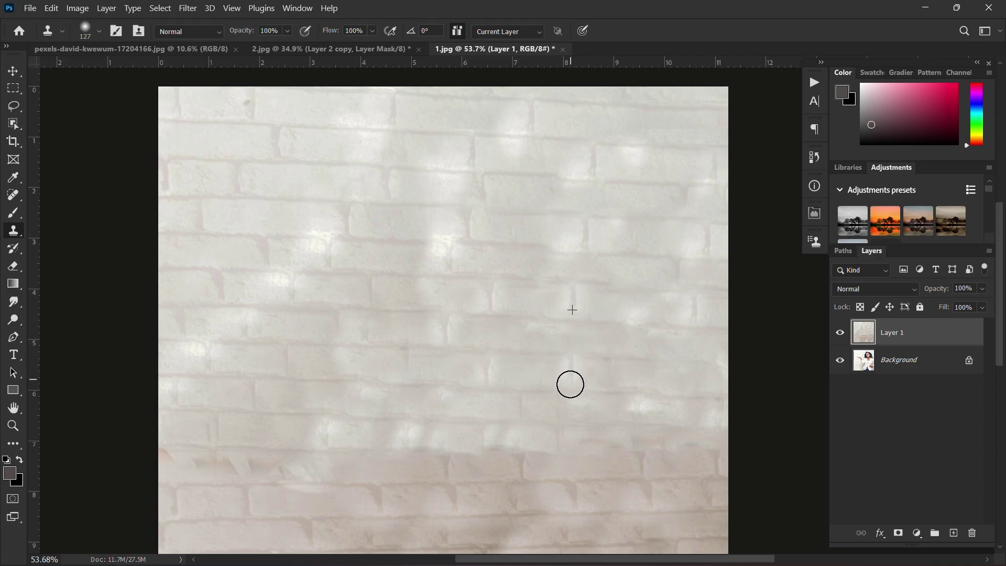
{"action": "scroll", "coordinate": [508, 274], "scroll_direction": "down", "scroll_amount": 5}
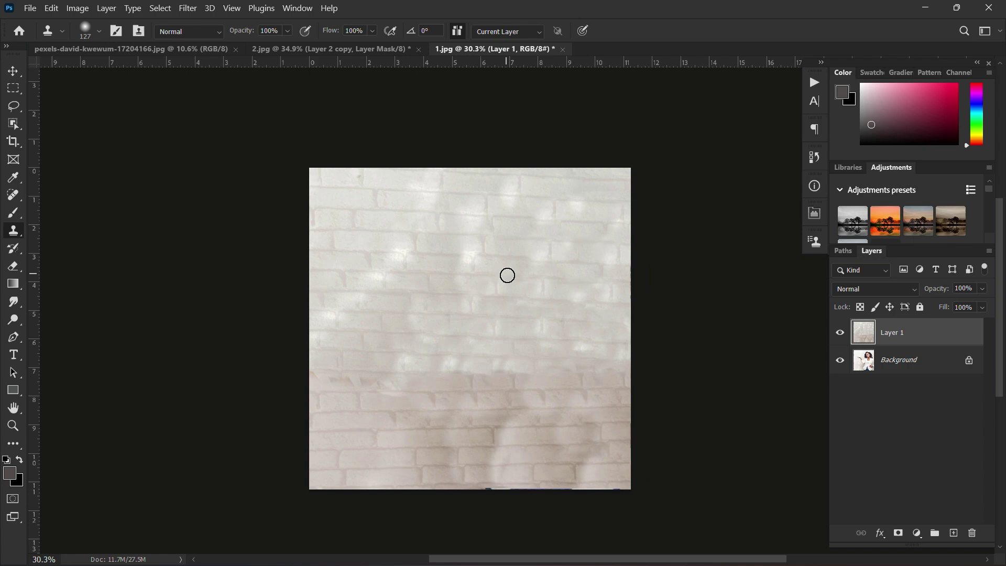
{"action": "scroll", "coordinate": [382, 207], "scroll_direction": "up", "scroll_amount": 4}
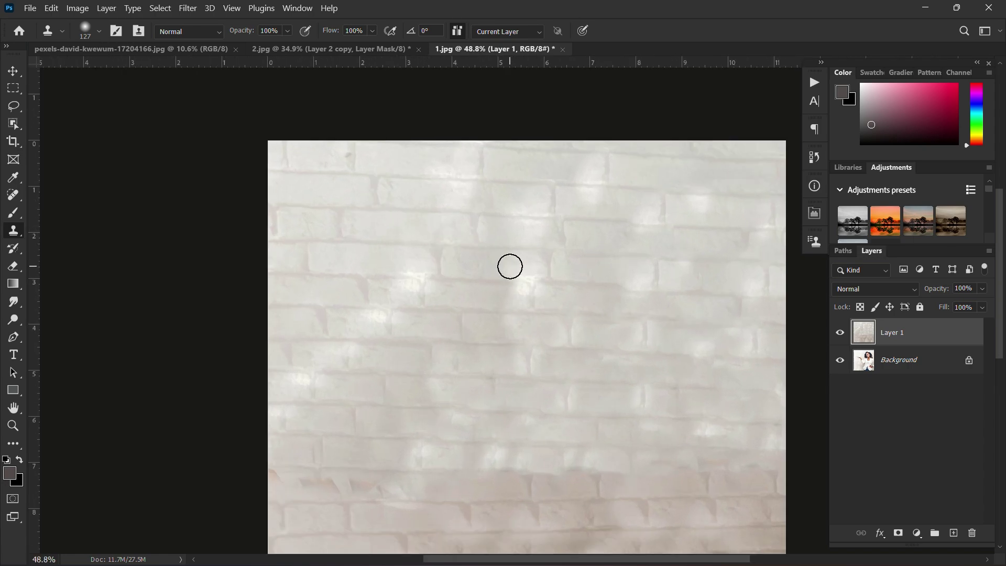
{"action": "scroll", "coordinate": [496, 267], "scroll_direction": "down", "scroll_amount": 3}
{"action": "scroll", "coordinate": [548, 387], "scroll_direction": "up", "scroll_amount": 2}
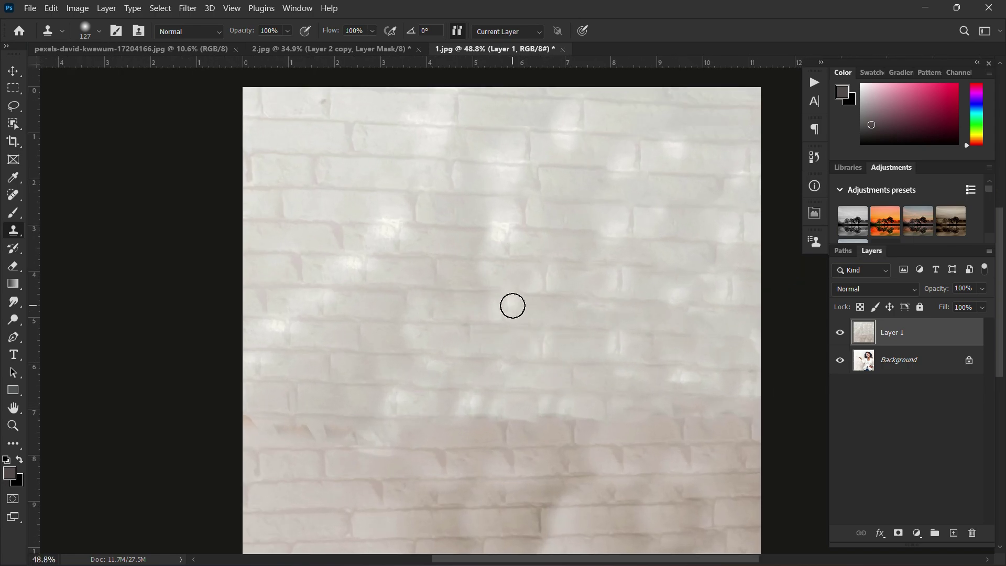